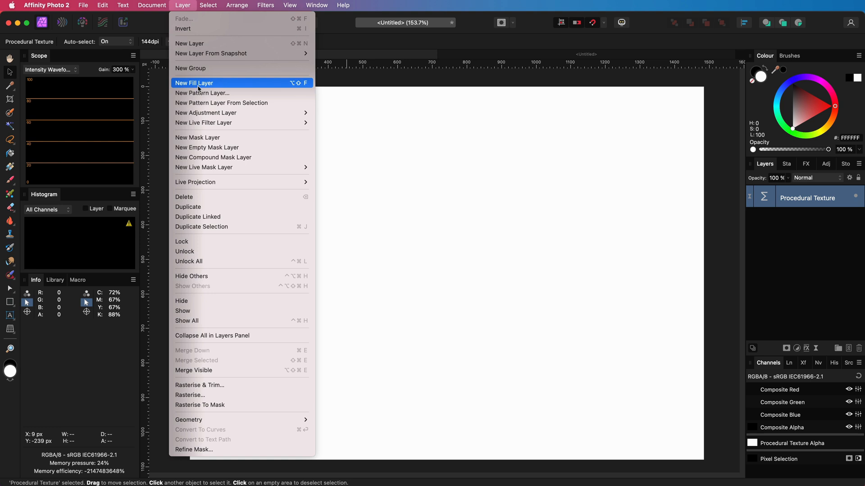
# Step: Add a new fill layer and move it below the Procedural Texture layer
pyautogui.click(198, 83)
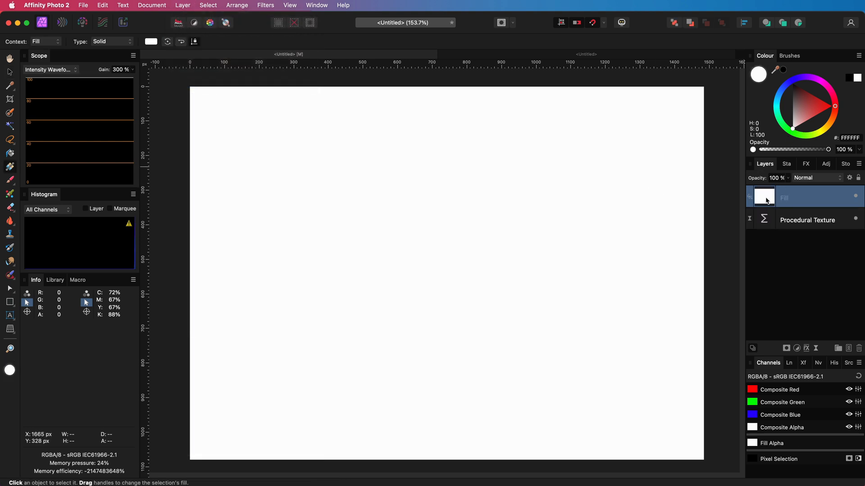
pyautogui.moveTo(807, 199); pyautogui.dragTo(766, 231)
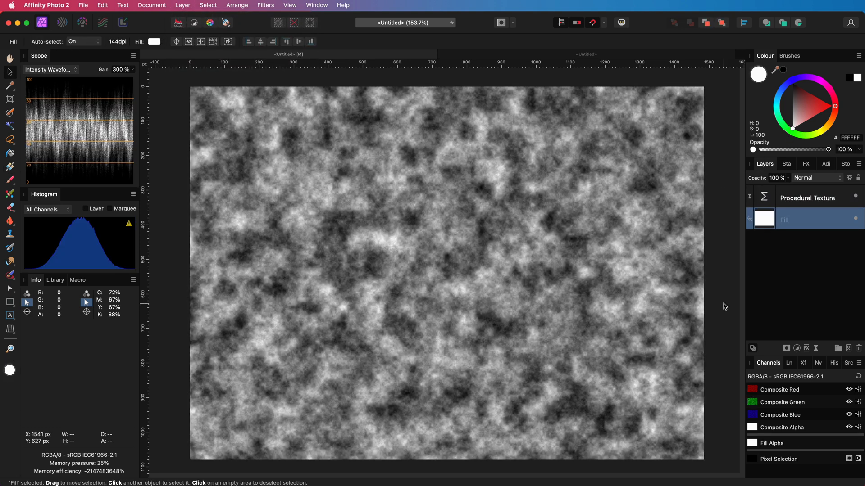
# Step: Add a live Add Noise filter above the Procedural Texture layer and raise its intensity near the maximum
pyautogui.click(788, 205)
pyautogui.click(815, 350)
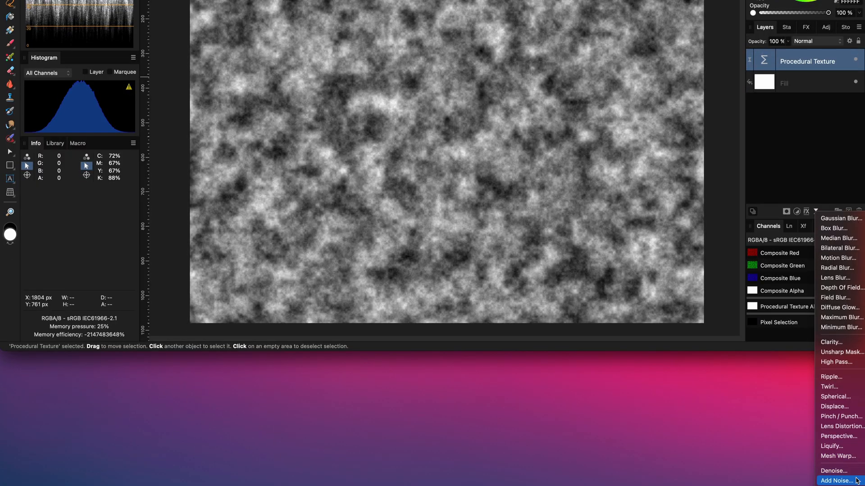
pyautogui.click(837, 481)
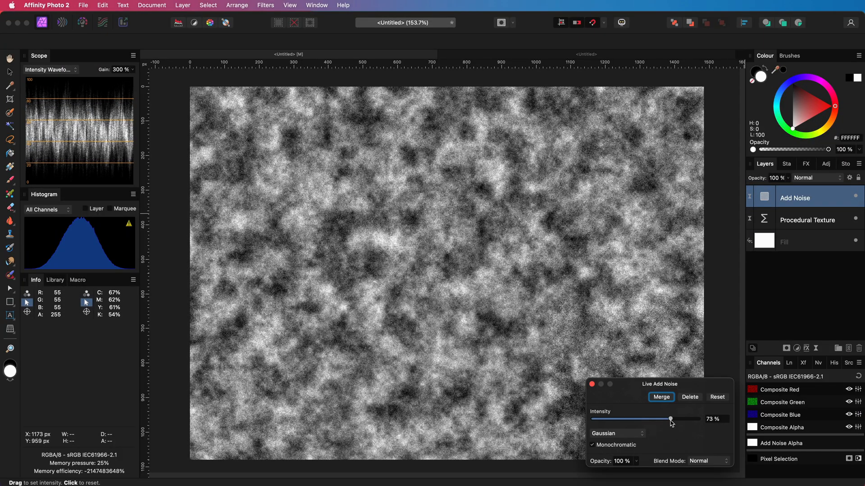
pyautogui.moveTo(671, 420); pyautogui.dragTo(699, 419)
pyautogui.click(592, 384)
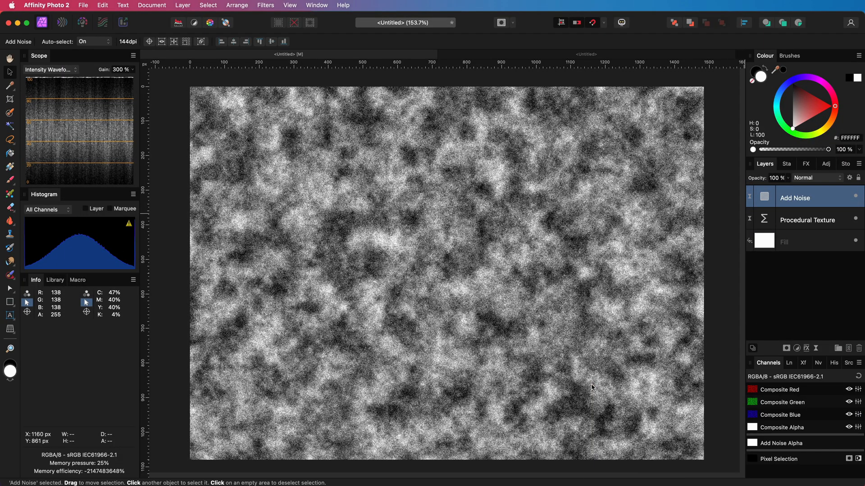
# Step: Add a live High Pass filter above the Add Noise layer with a radius of 2.9 px
pyautogui.click(735, 295)
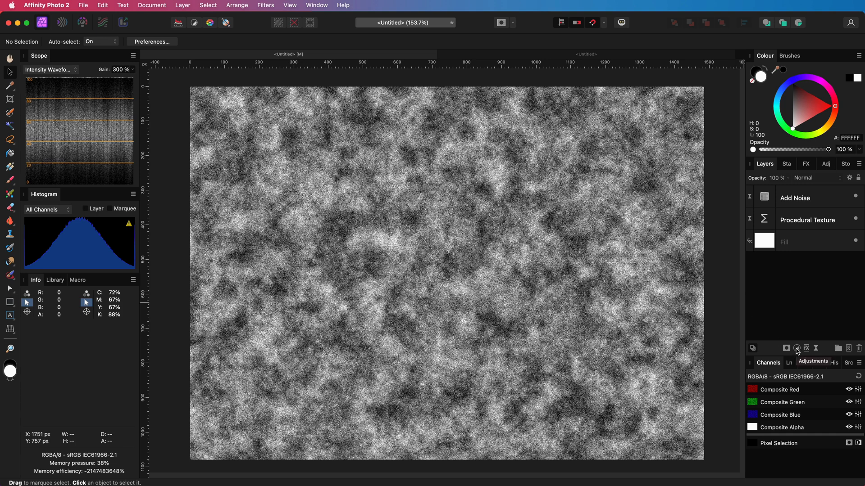
pyautogui.click(790, 202)
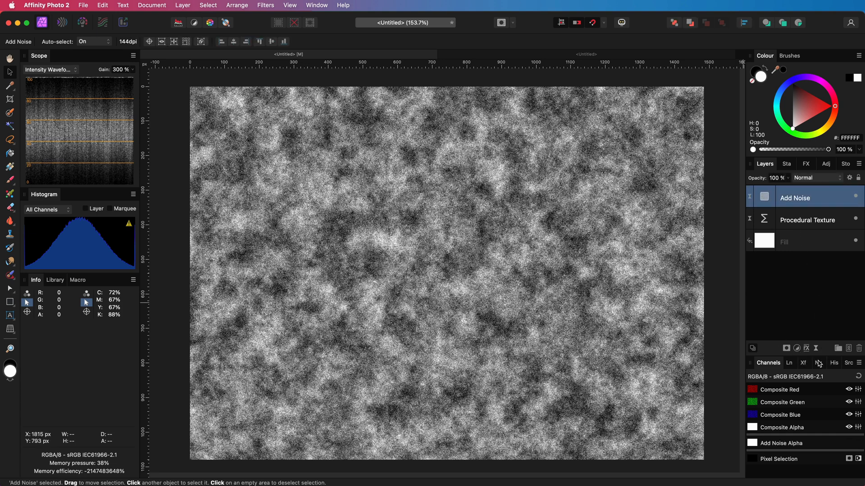
pyautogui.click(816, 349)
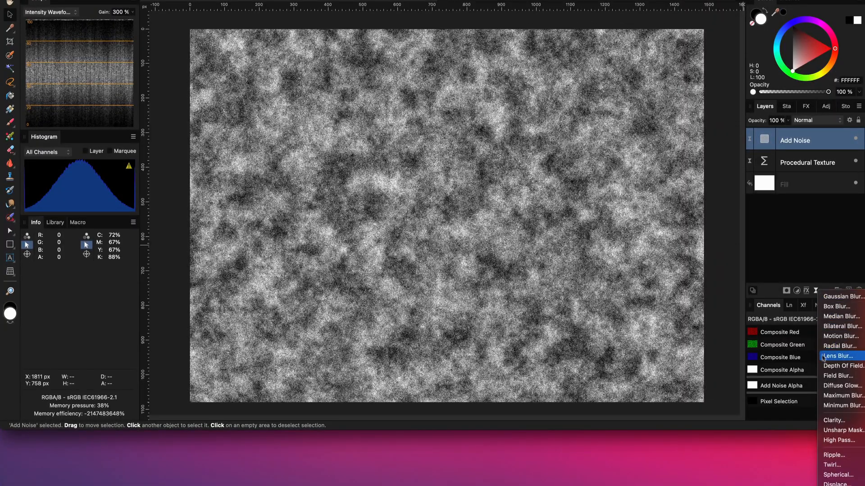
pyautogui.click(839, 440)
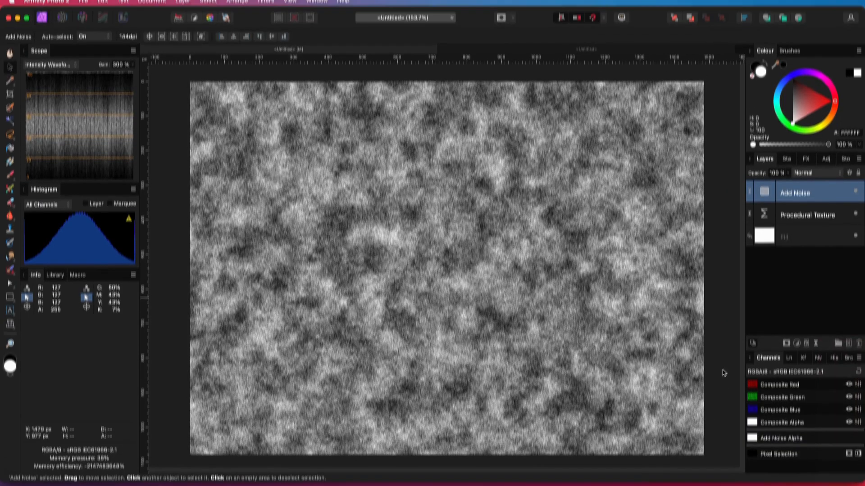
pyautogui.moveTo(593, 430); pyautogui.dragTo(601, 433)
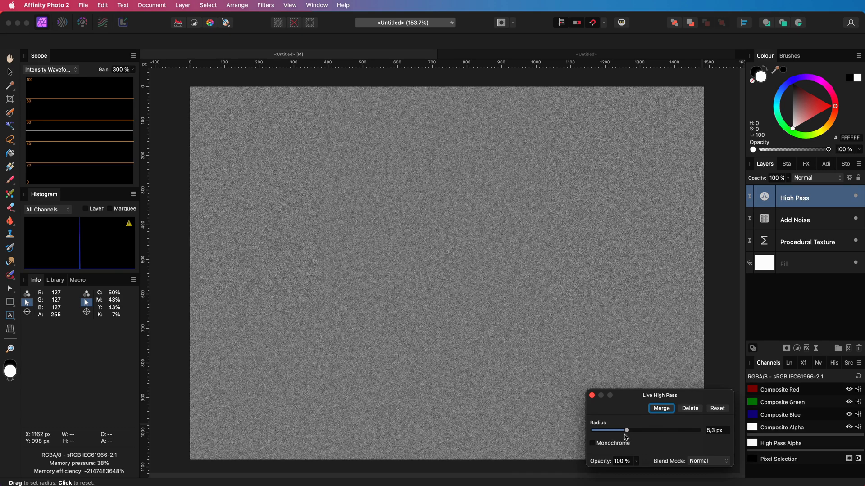
pyautogui.moveTo(623, 436); pyautogui.dragTo(623, 436)
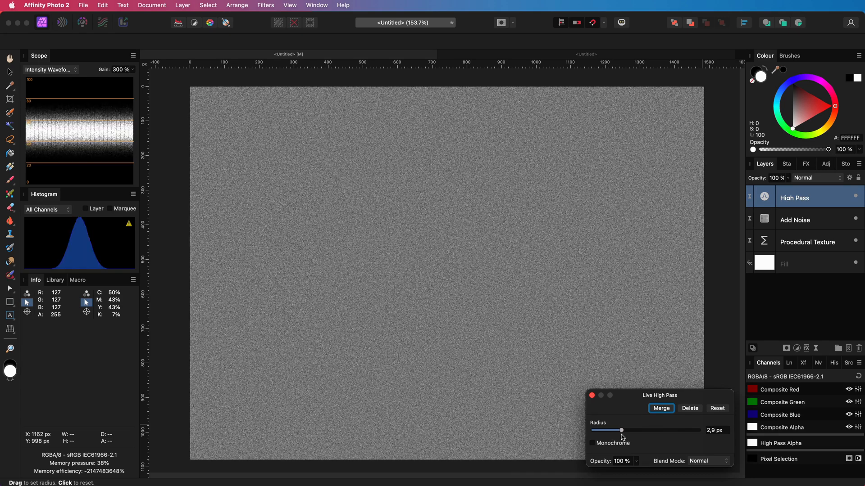
pyautogui.click(592, 396)
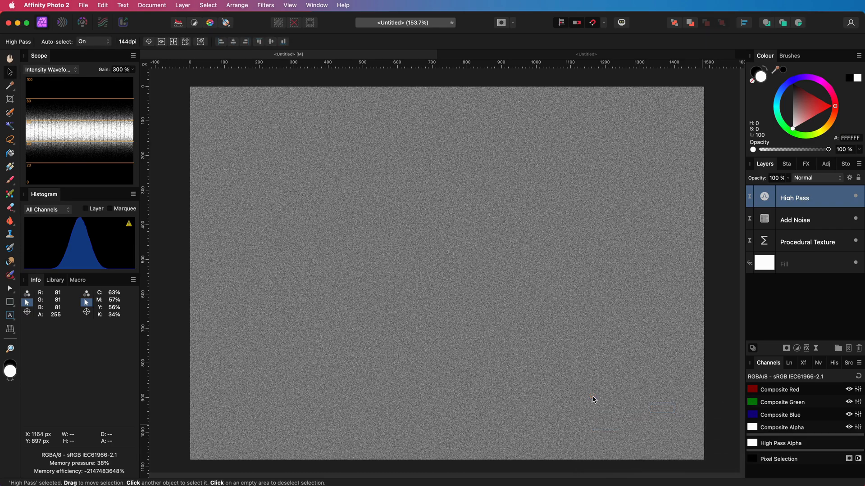
# Step: Add a Threshold adjustment layer above the High Pass filter, keeping the 50% default
pyautogui.click(797, 349)
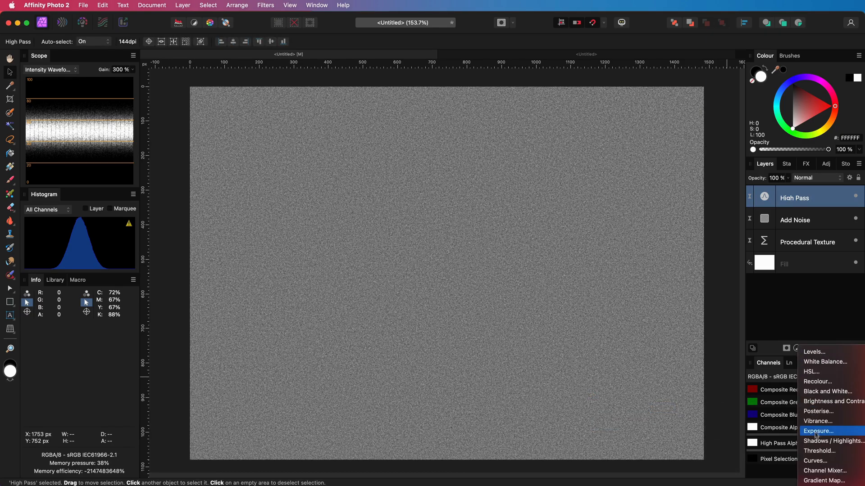
pyautogui.click(818, 451)
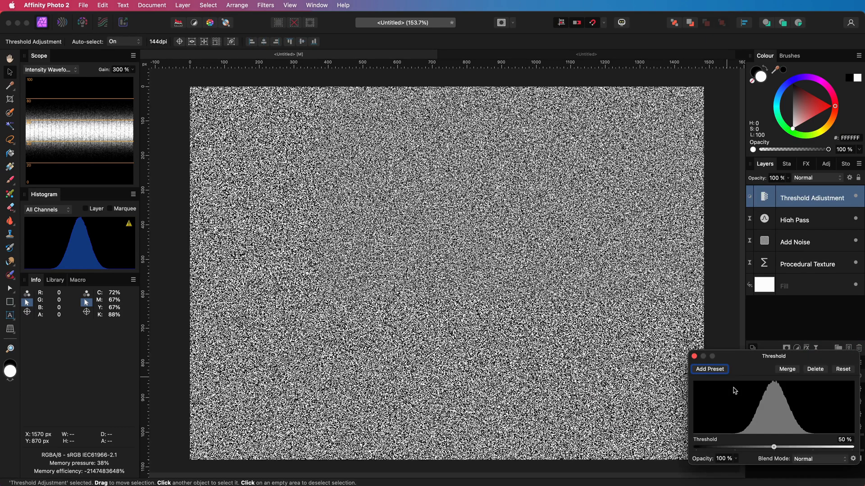
pyautogui.click(694, 356)
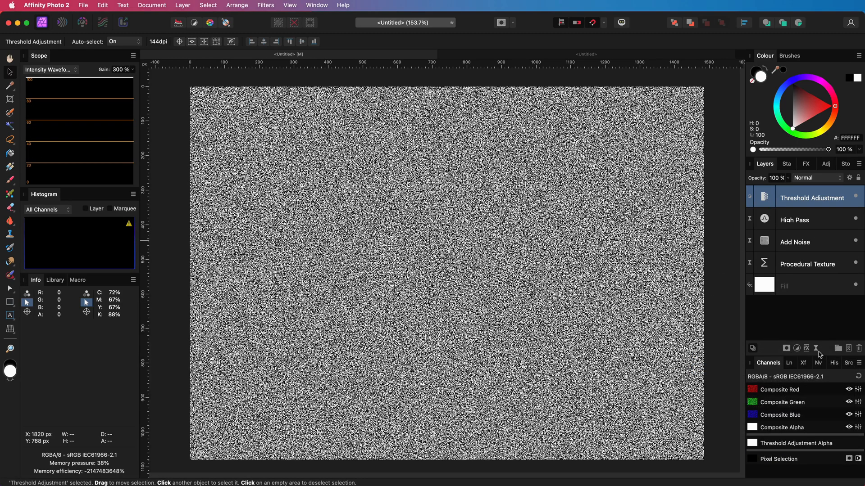
# Step: Add a live Gaussian Blur filter on top with a 3 px radius
pyautogui.click(818, 350)
pyautogui.click(820, 354)
pyautogui.click(716, 445)
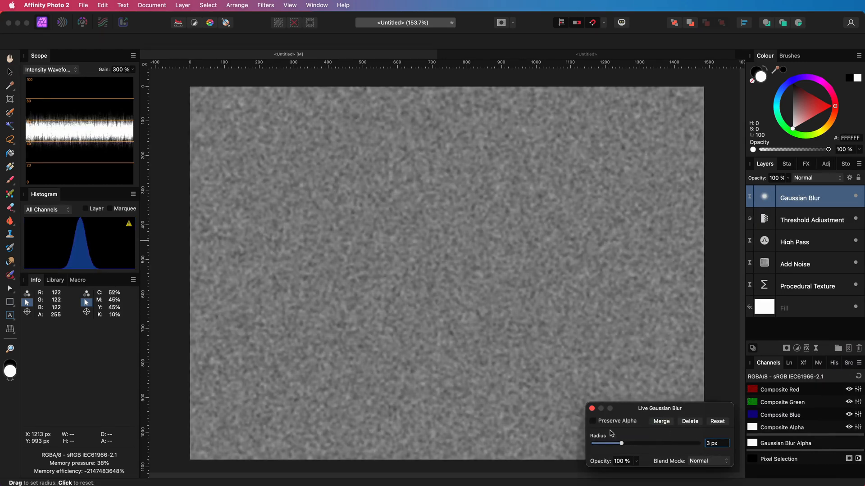
pyautogui.click(591, 409)
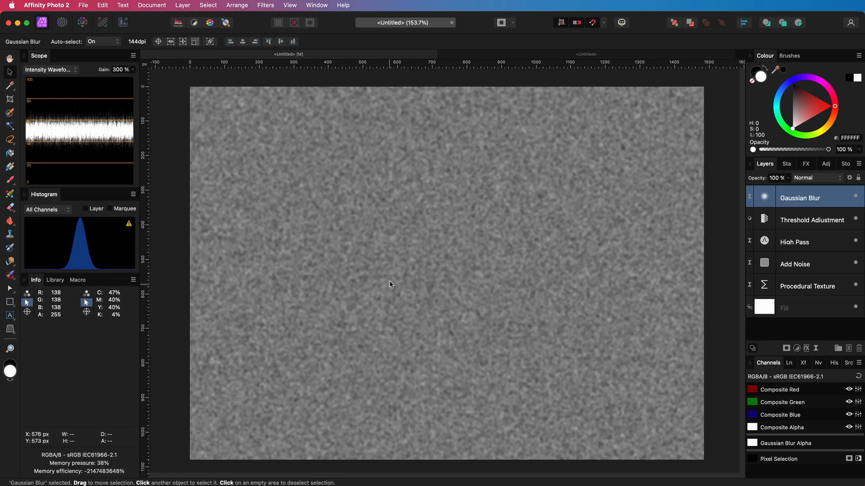
# Step: Select the High Pass, Threshold and Gaussian Blur layers together and duplicate them four times
pyautogui.keyDown('shift'); pyautogui.click(802, 248); pyautogui.keyUp('shift')
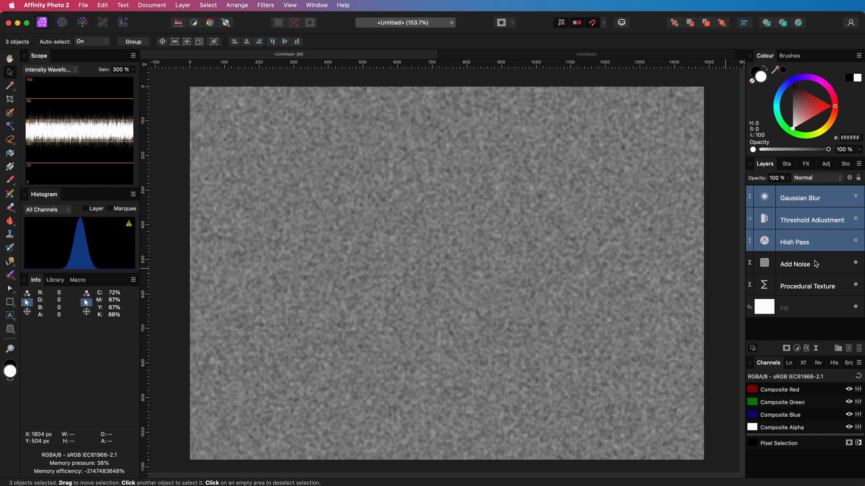
pyautogui.press('super+j')
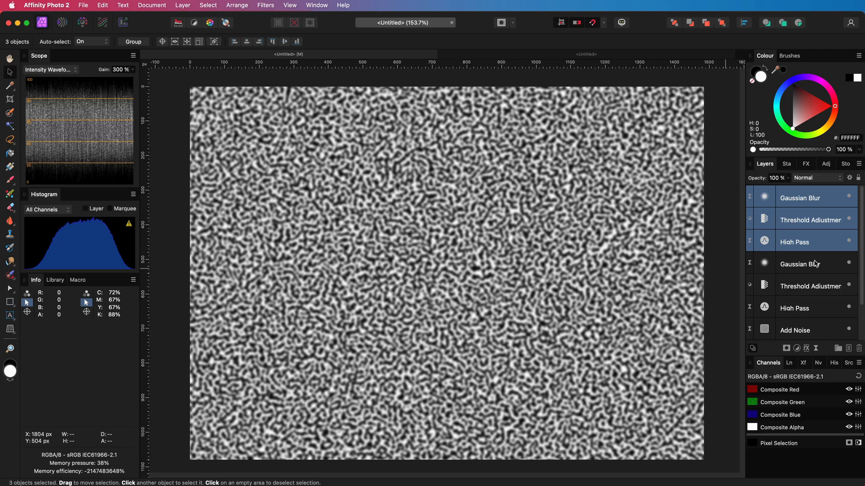
pyautogui.press('super+j')
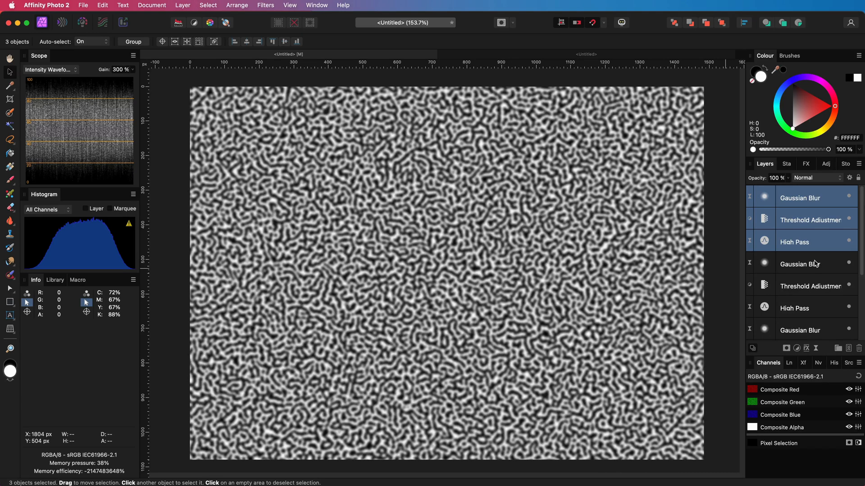
pyautogui.press('super+j')
pyautogui.press('super+j')
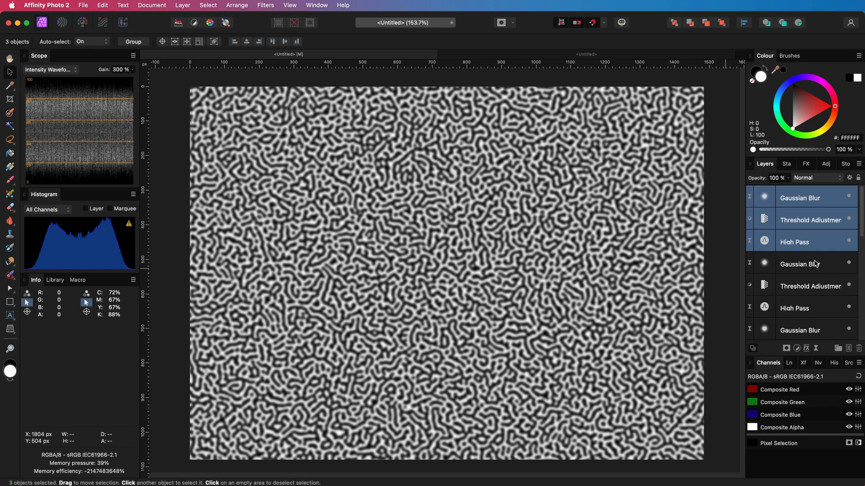
# Step: Merge all visible layers into a new pixel layer on top of the stack
pyautogui.click(798, 199)
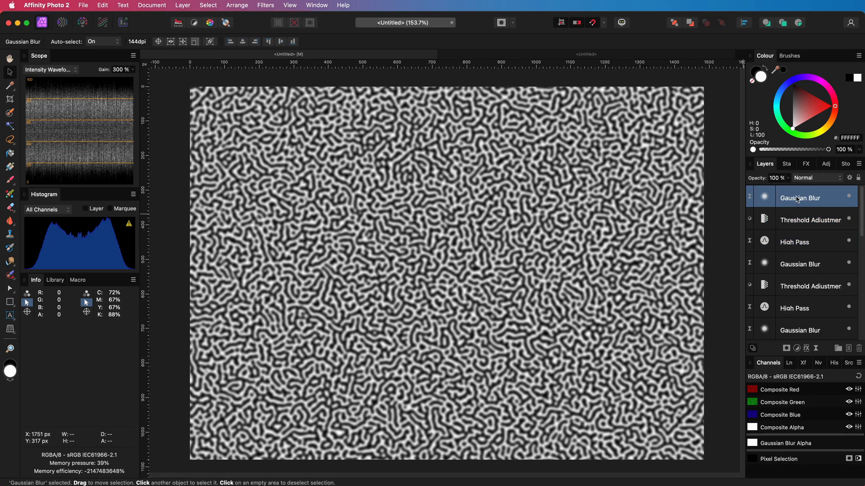
pyautogui.rightClick(792, 201)
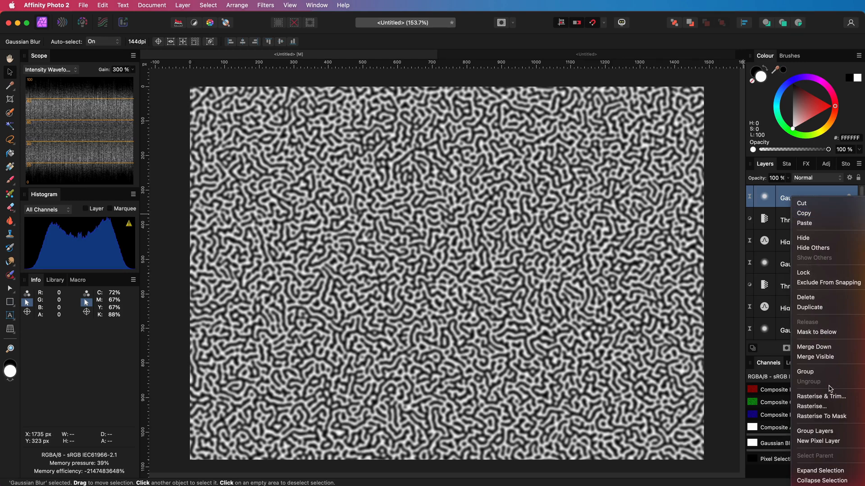
pyautogui.click(817, 357)
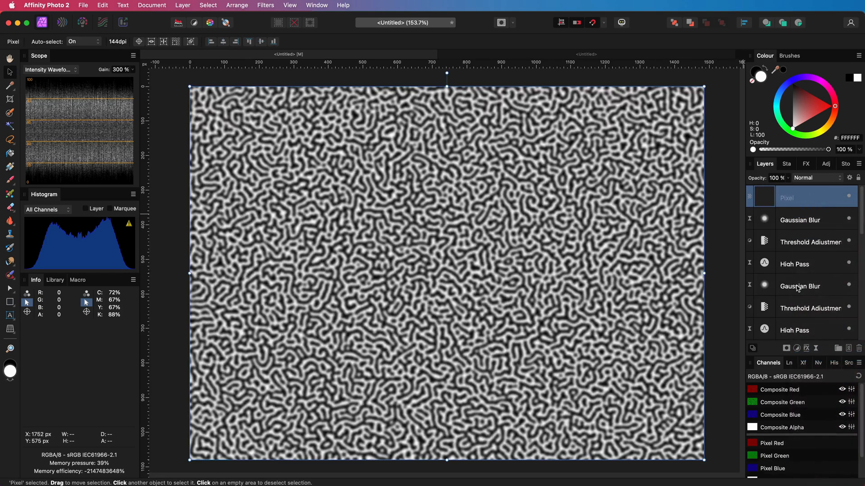
# Step: Select every layer below the merged pixel layer and group them
pyautogui.click(804, 223)
pyautogui.scroll(-3, 802, 270)
pyautogui.keyDown('shift'); pyautogui.click(801, 331); pyautogui.keyUp('shift')
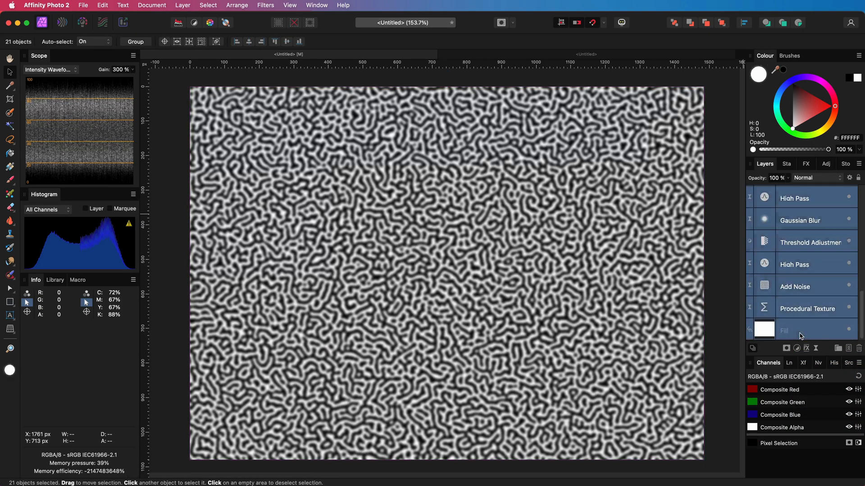
pyautogui.hotkey('ctrl', 'g')
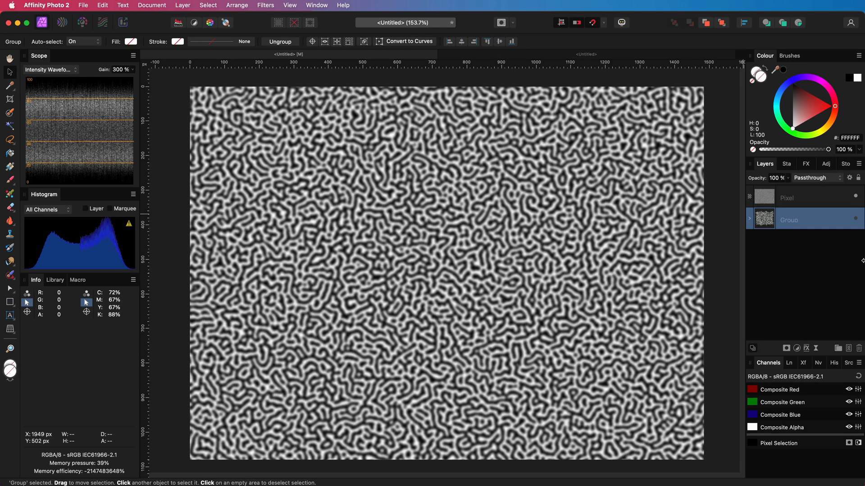
# Step: Apply an Unsharp Mask to the merged pixel layer with radius 100 px and factor 4, then merge it
pyautogui.click(761, 202)
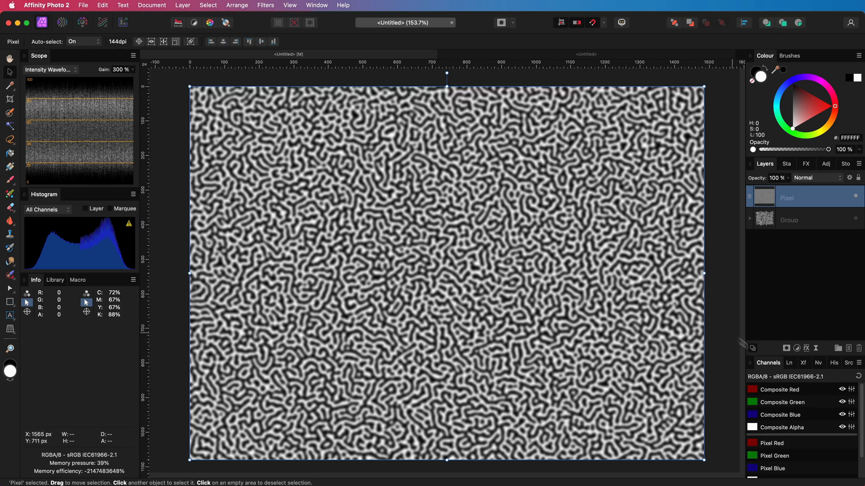
pyautogui.click(816, 348)
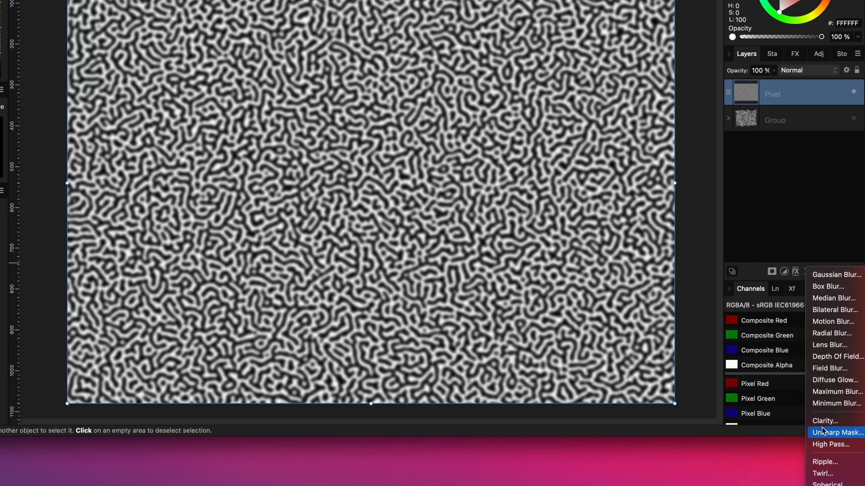
pyautogui.click(823, 432)
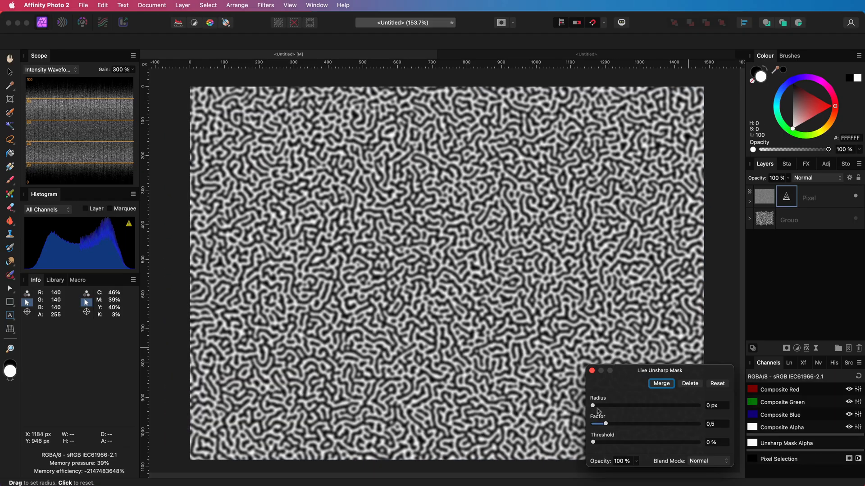
pyautogui.moveTo(595, 408); pyautogui.dragTo(698, 405)
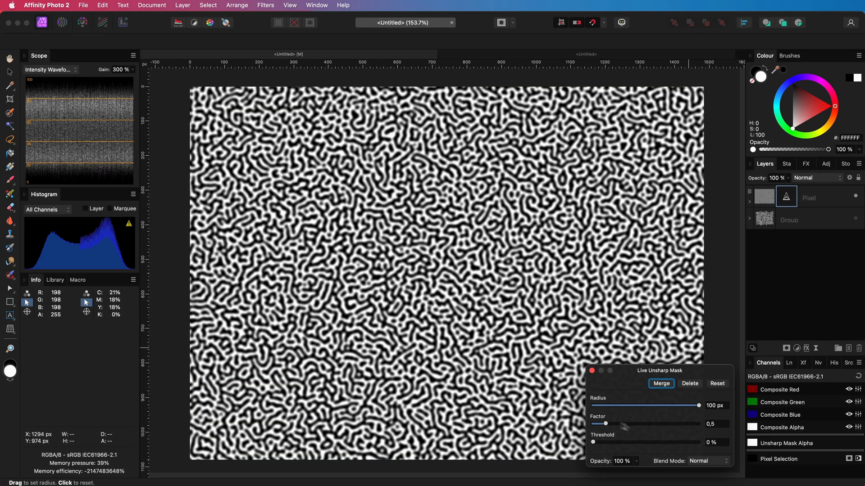
pyautogui.moveTo(605, 426); pyautogui.dragTo(748, 429)
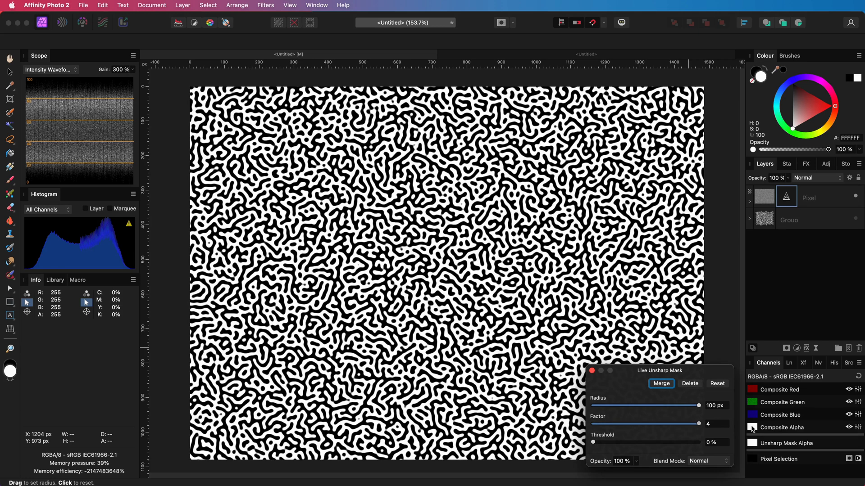
pyautogui.click(661, 384)
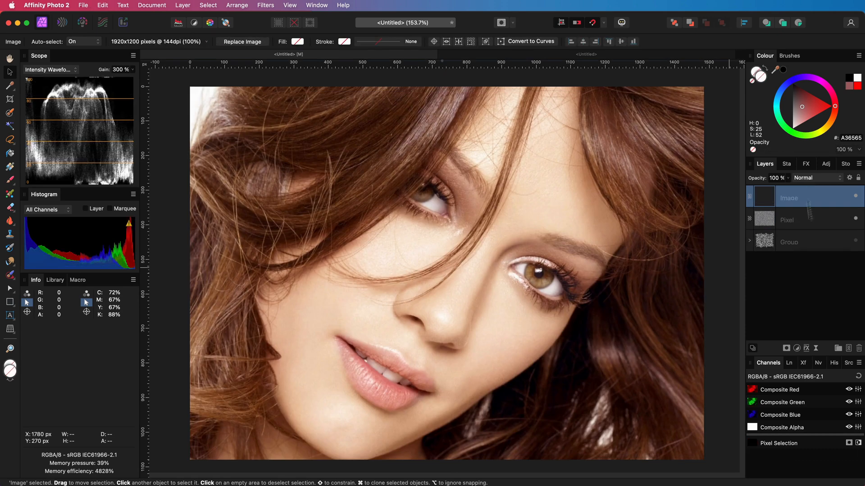
# Step: Add a Channel Mixer adjustment above the portrait photo and change its output channel to make the image greyscale
pyautogui.click(796, 348)
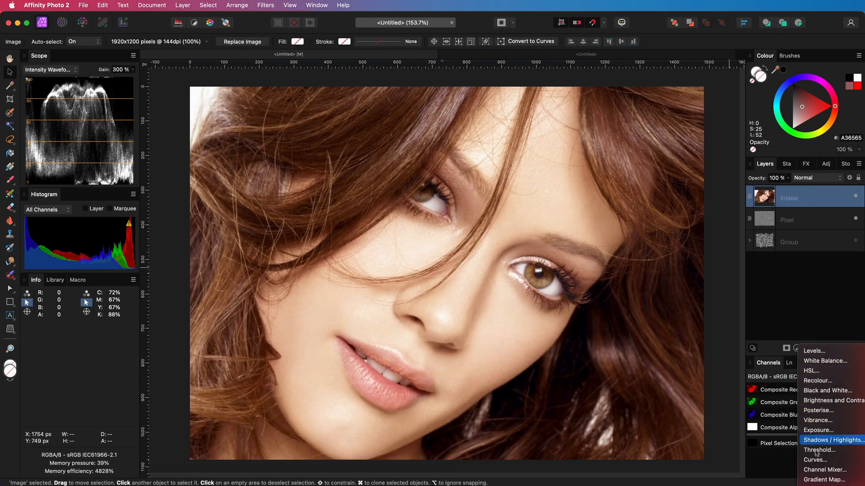
pyautogui.click(821, 470)
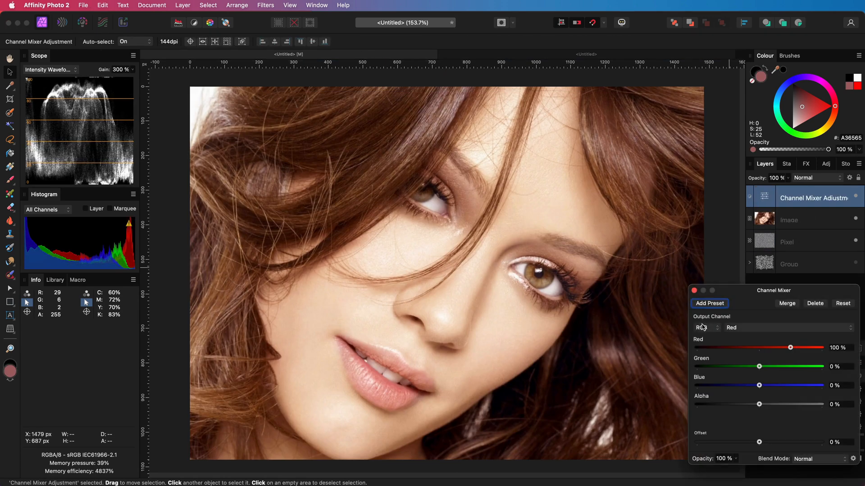
pyautogui.click(705, 328)
pyautogui.click(702, 318)
pyautogui.click(694, 291)
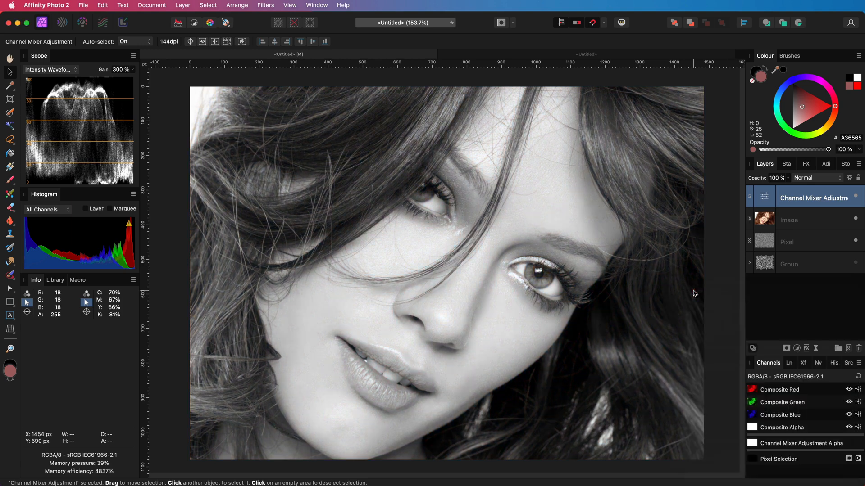
# Step: Move the merged pixel layer above the Channel Mixer adjustment and set its blend mode to Hard Mix
pyautogui.click(761, 246)
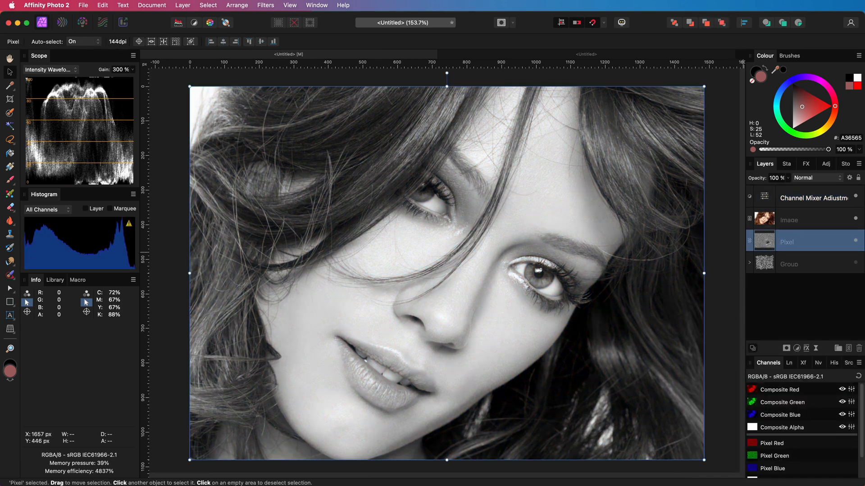
pyautogui.moveTo(761, 246); pyautogui.dragTo(806, 186)
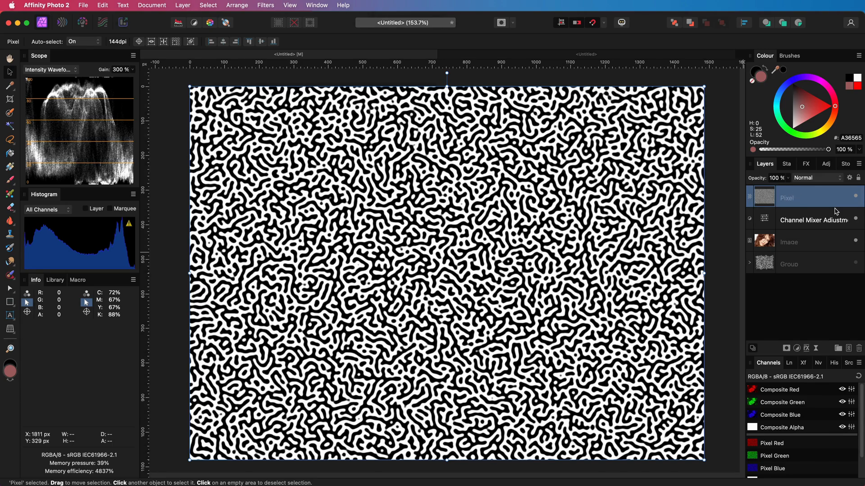
pyautogui.click(820, 178)
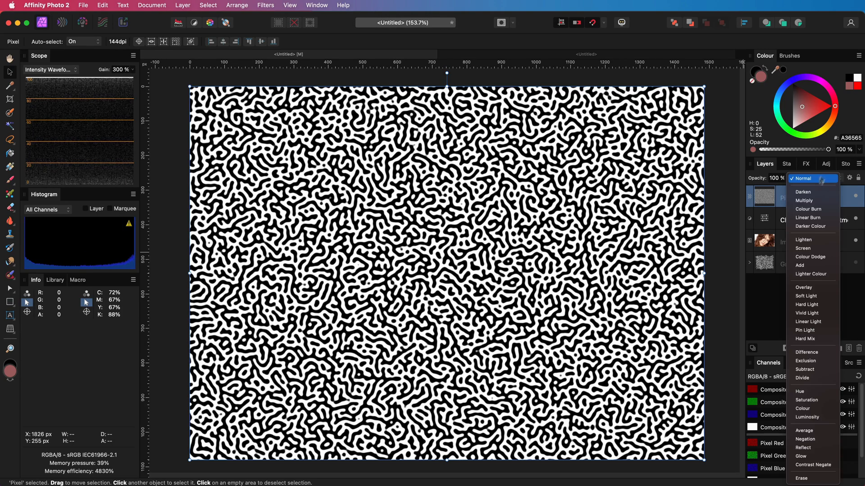
pyautogui.click(806, 340)
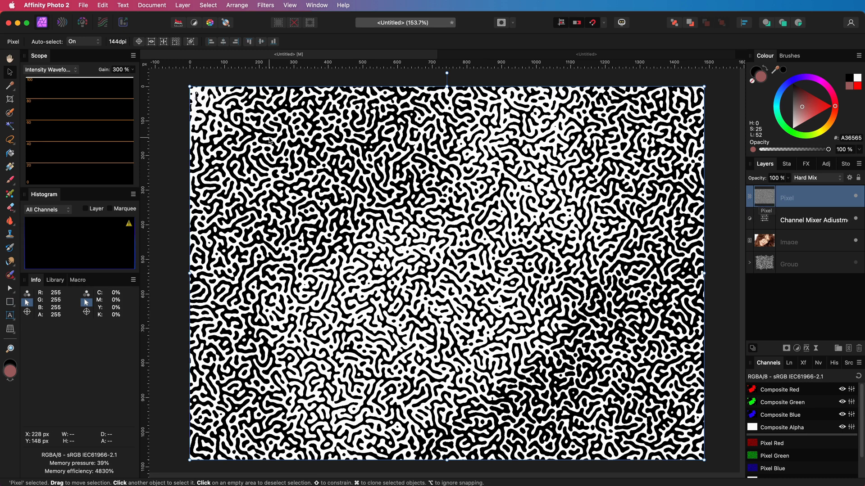
# Step: Select the whole canvas and create a new pattern layer from the selection
pyautogui.click(204, 8)
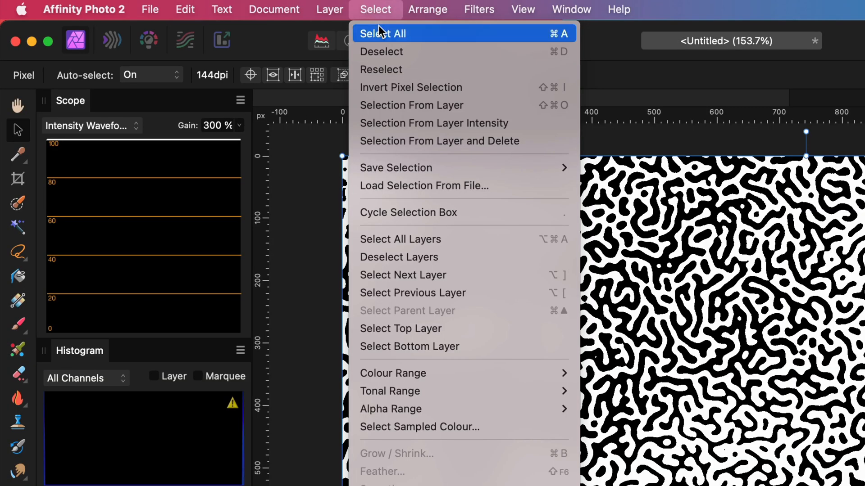
pyautogui.click(209, 18)
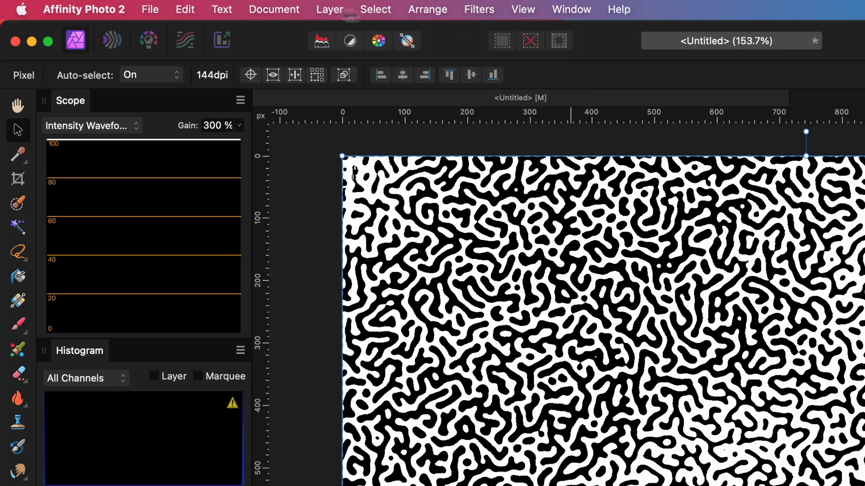
pyautogui.click(331, 10)
pyautogui.click(379, 185)
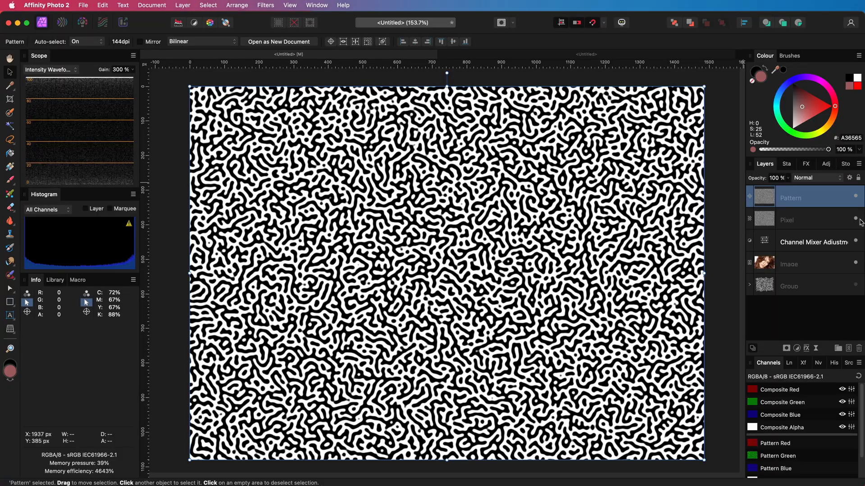
# Step: Scale the pattern layer down over the portrait and set its blend mode to Hard Mix
pyautogui.moveTo(635, 351); pyautogui.dragTo(654, 279)
pyautogui.click(813, 178)
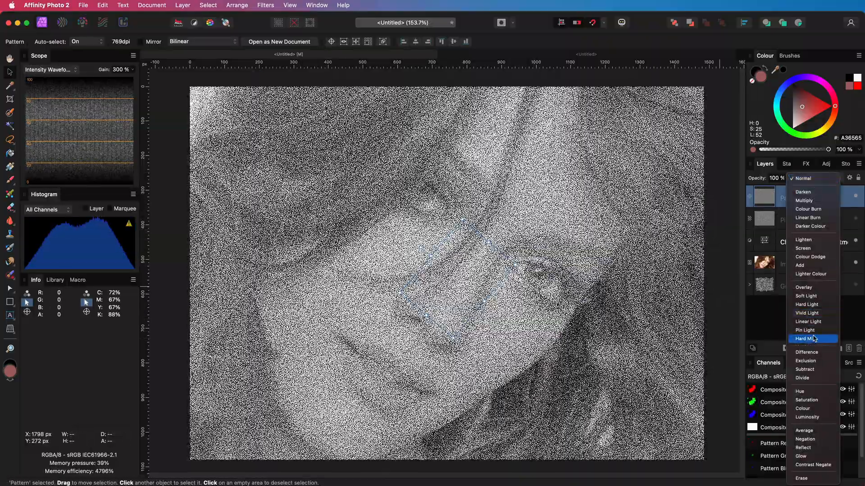
pyautogui.click(813, 339)
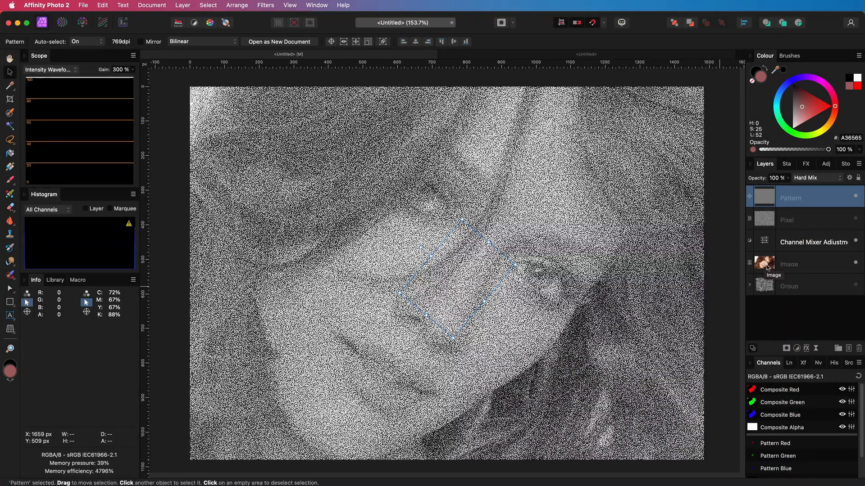
# Step: Set the Channel Mixer's gray intensity to 137% and alpha to -25%
pyautogui.doubleClick(767, 248)
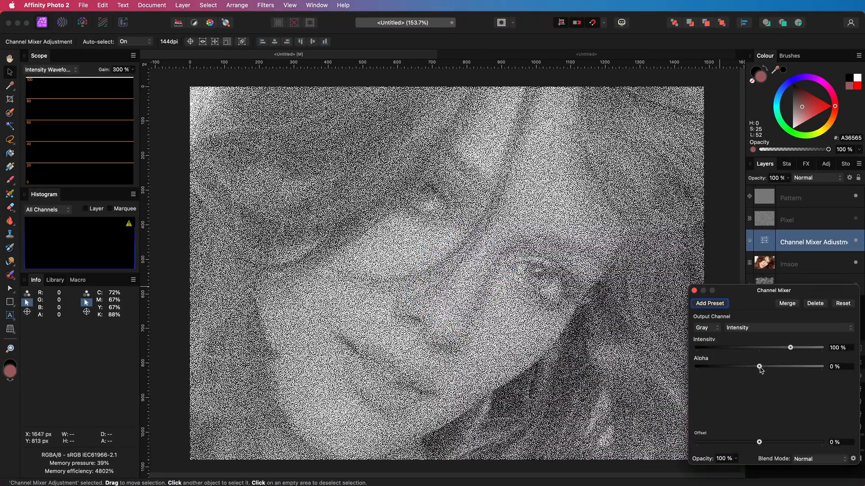
pyautogui.moveTo(763, 348); pyautogui.dragTo(803, 351)
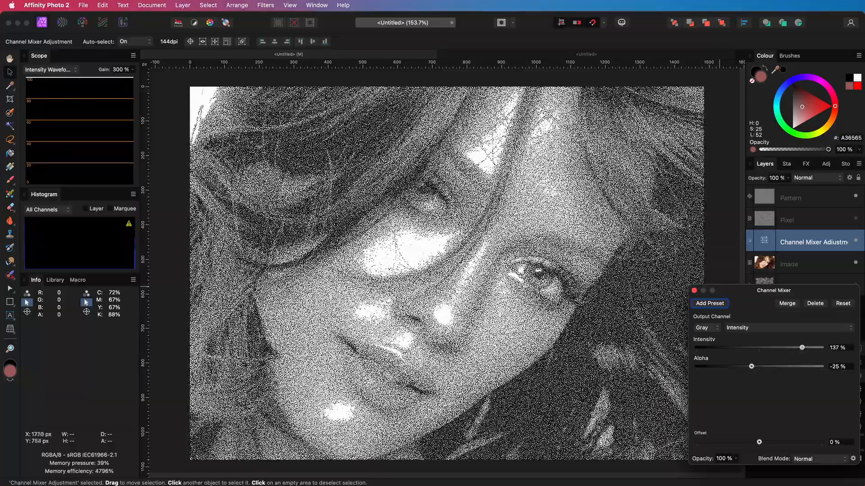
pyautogui.doubleClick(694, 291)
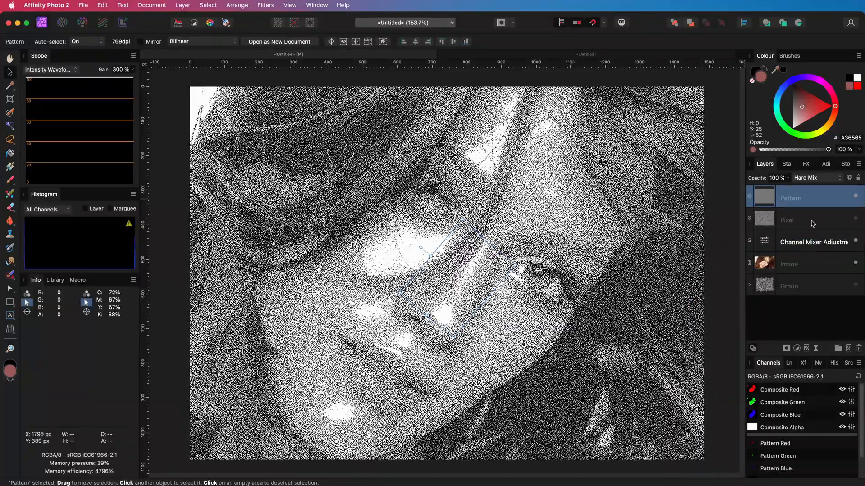
# Step: Change the pattern layer's blend mode to Reflect
pyautogui.click(815, 178)
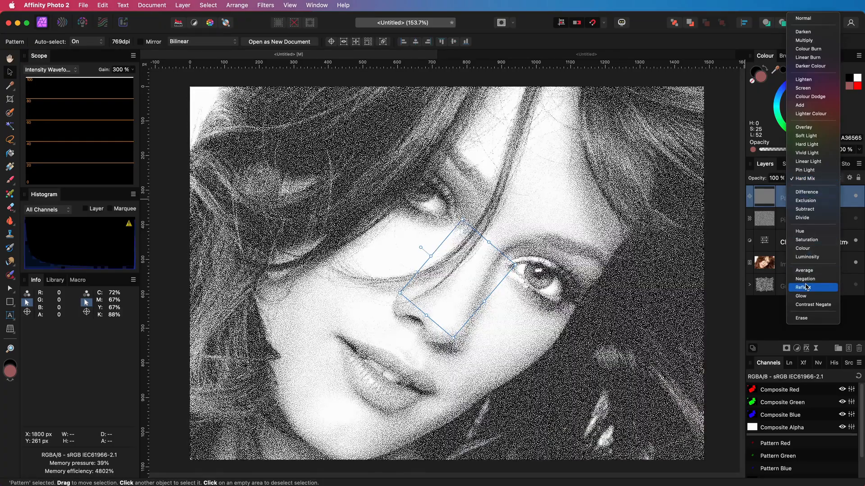
pyautogui.click(806, 287)
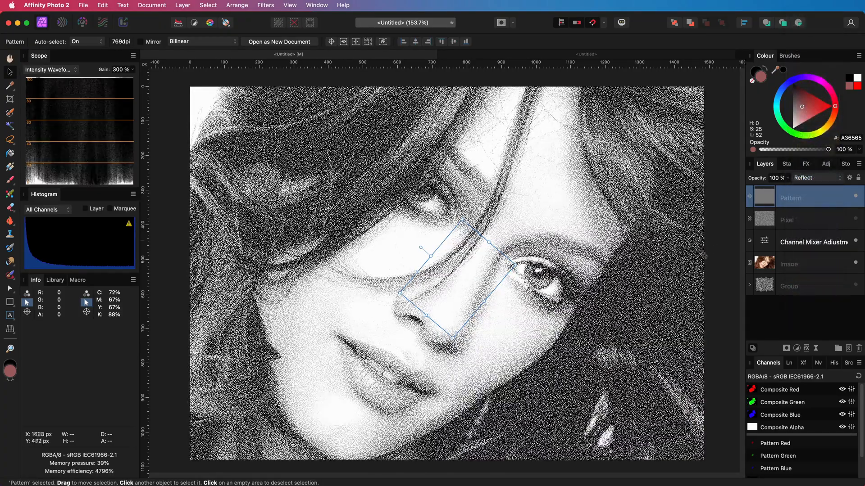
# Step: Set the Channel Mixer's intensity to 160% and alpha to -46%
pyautogui.scroll(-1, 635, 270)
pyautogui.doubleClick(764, 241)
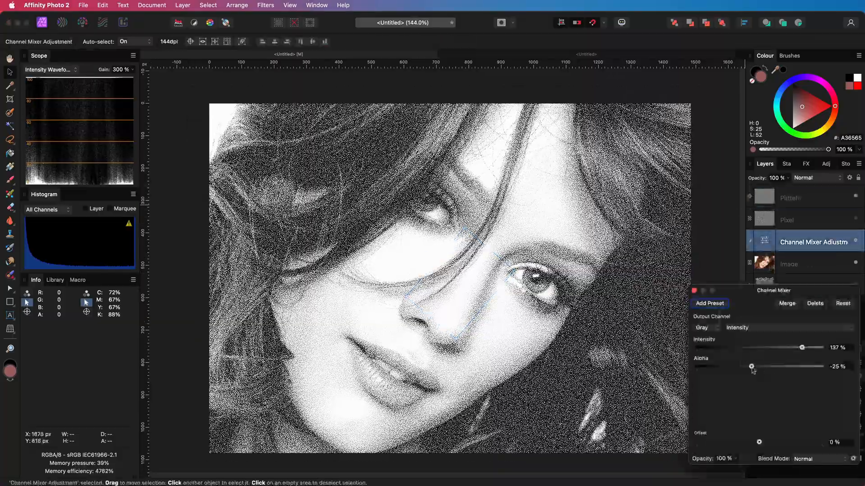
pyautogui.moveTo(752, 368)
pyautogui.mouseDown()
pyautogui.moveTo(760, 367)
pyautogui.moveTo(748, 368)
pyautogui.mouseUp()
pyautogui.moveTo(802, 348); pyautogui.dragTo(809, 349)
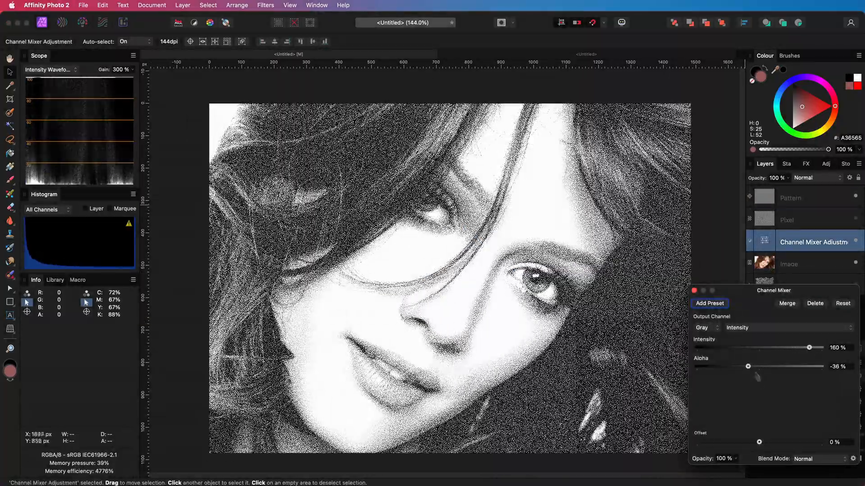
pyautogui.moveTo(748, 366)
pyautogui.mouseDown()
pyautogui.moveTo(739, 367)
pyautogui.moveTo(748, 369)
pyautogui.mouseUp()
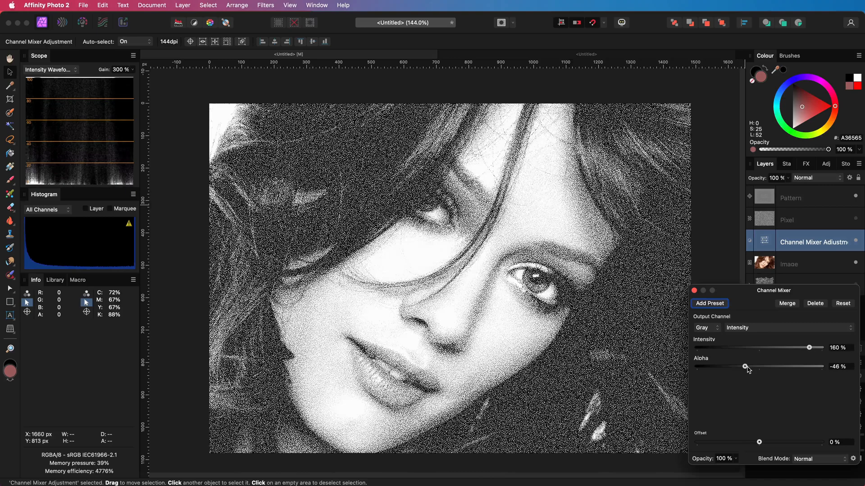
pyautogui.click(694, 291)
# Step: Zoom in to examine the pattern detail on the portrait
pyautogui.scroll(2, 496, 345)
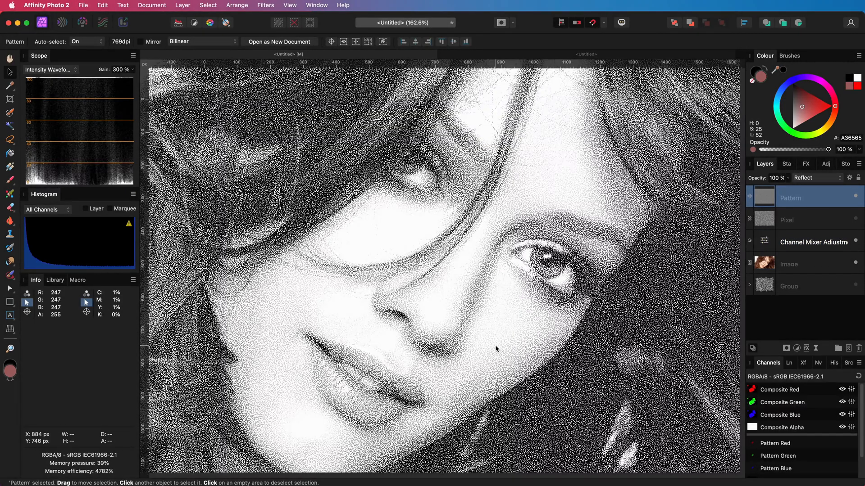
pyautogui.scroll(-2, 495, 345)
pyautogui.scroll(6, 495, 345)
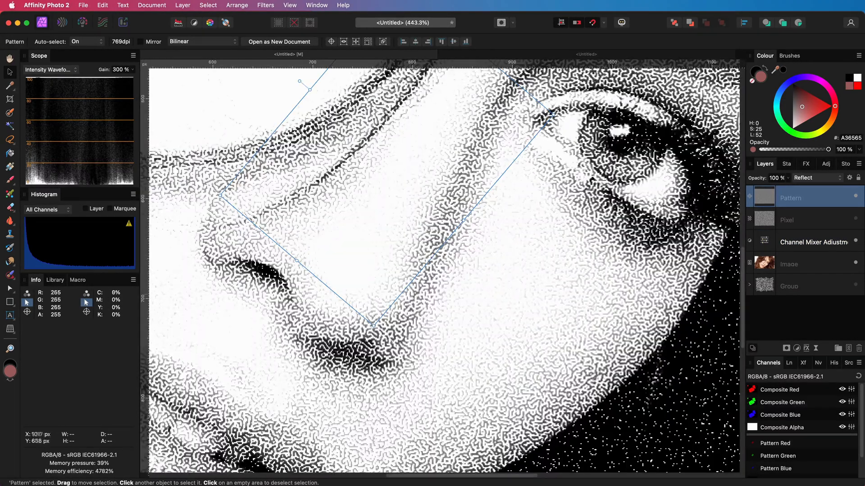
pyautogui.scroll(-5, 578, 295)
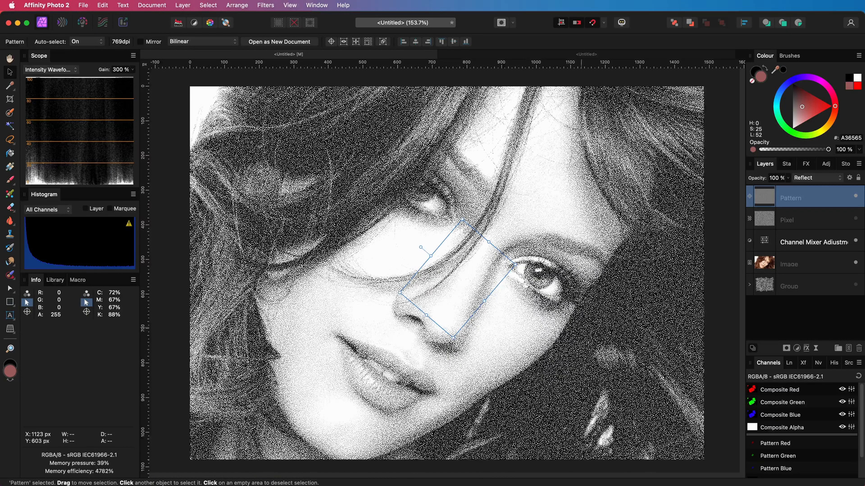
pyautogui.click(797, 348)
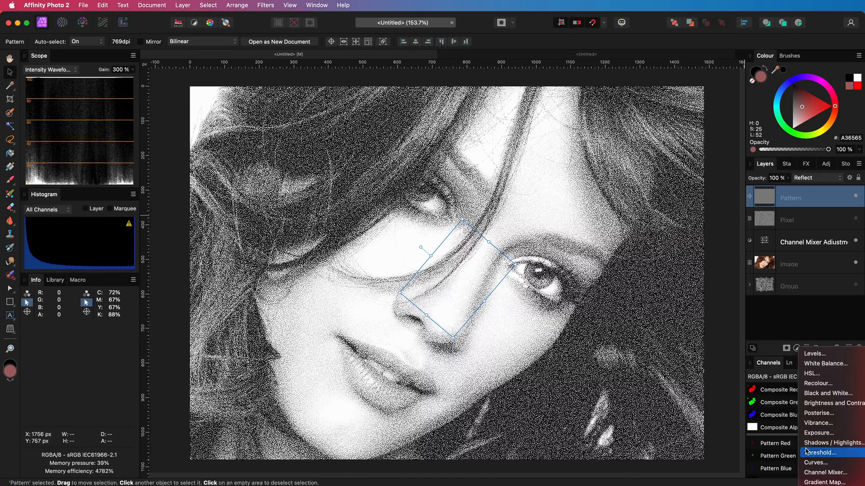
pyautogui.click(818, 452)
pyautogui.moveTo(771, 447); pyautogui.dragTo(839, 447)
pyautogui.click(694, 356)
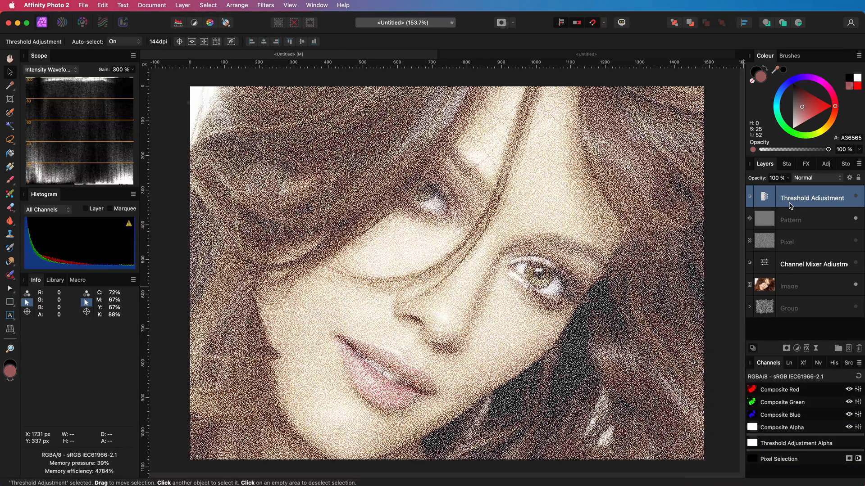
# Step: Delete the Threshold, pattern, pixel, Channel Mixer and image layers, keeping only the texture group
pyautogui.press('Delete')
pyautogui.press('Delete')
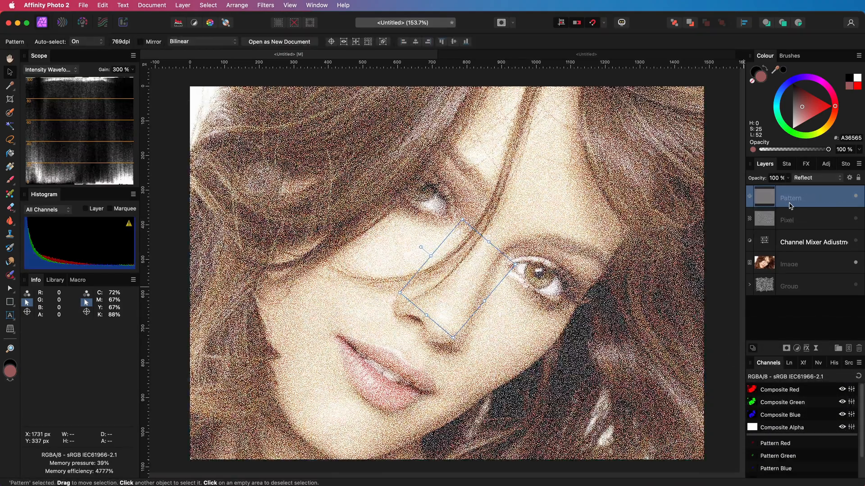
pyautogui.press('Delete')
pyautogui.press('Delete')
pyautogui.press('Delete')
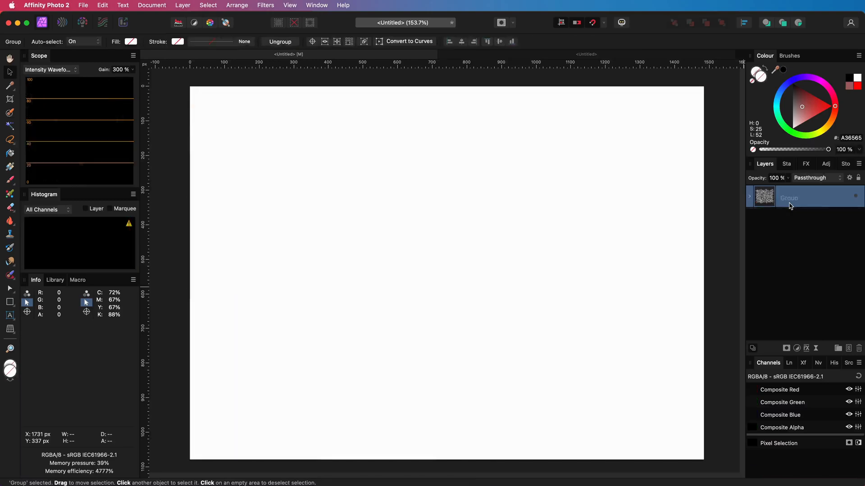
# Step: Show the texture group and expand it to reveal its filter layers
pyautogui.click(855, 198)
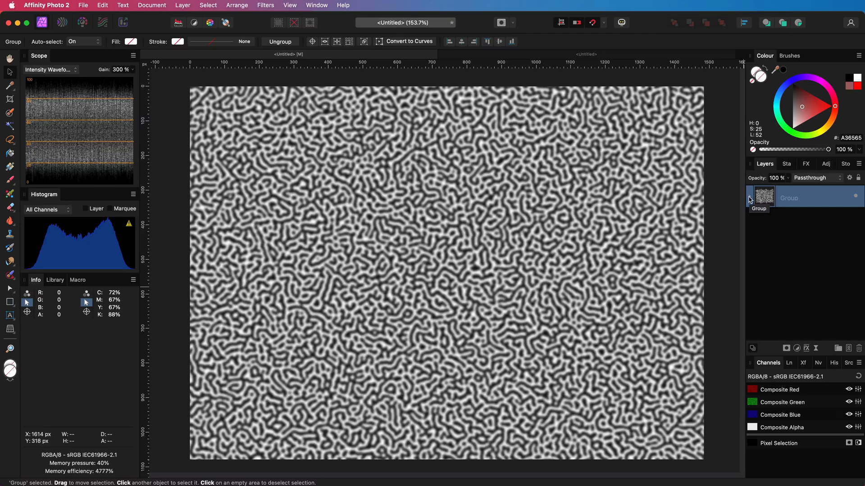
pyautogui.click(750, 198)
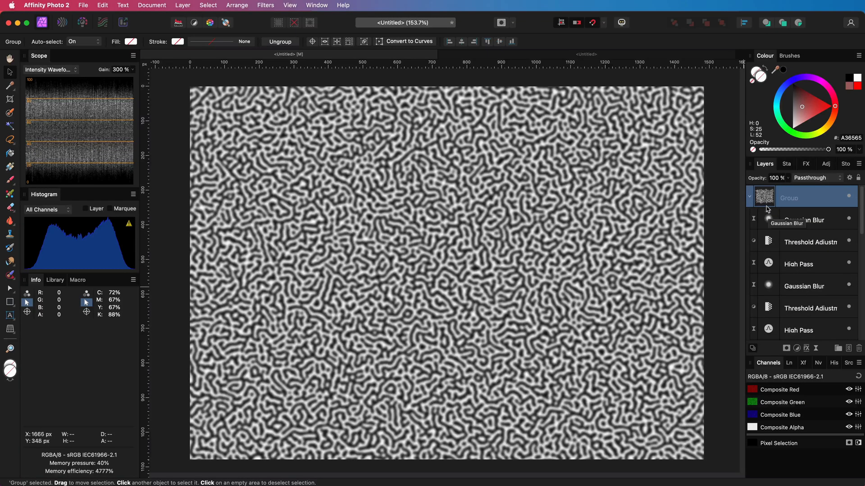
pyautogui.moveTo(768, 215); pyautogui.dragTo(815, 354)
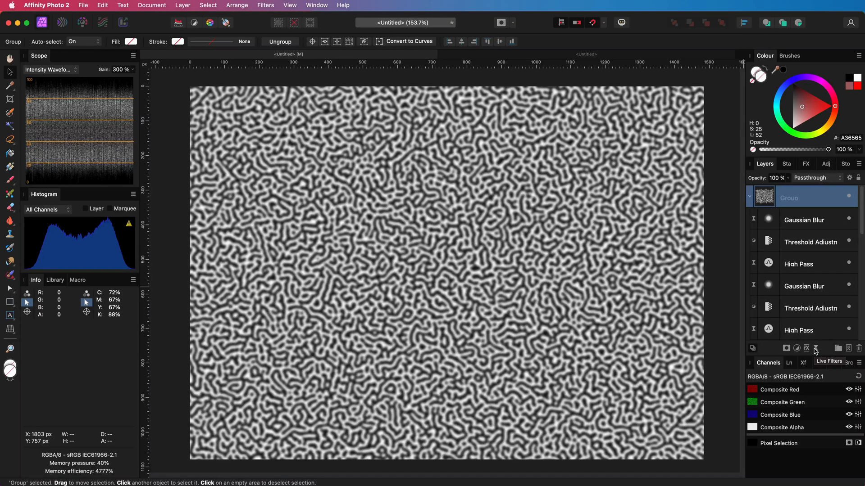
# Step: Add a live Unsharp Mask filter at the top of the group, raising its radius and factor
pyautogui.click(815, 350)
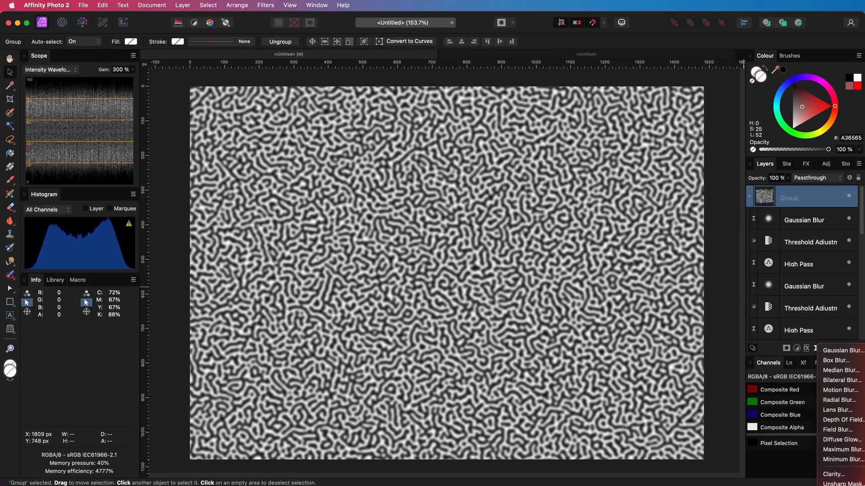
pyautogui.click(842, 483)
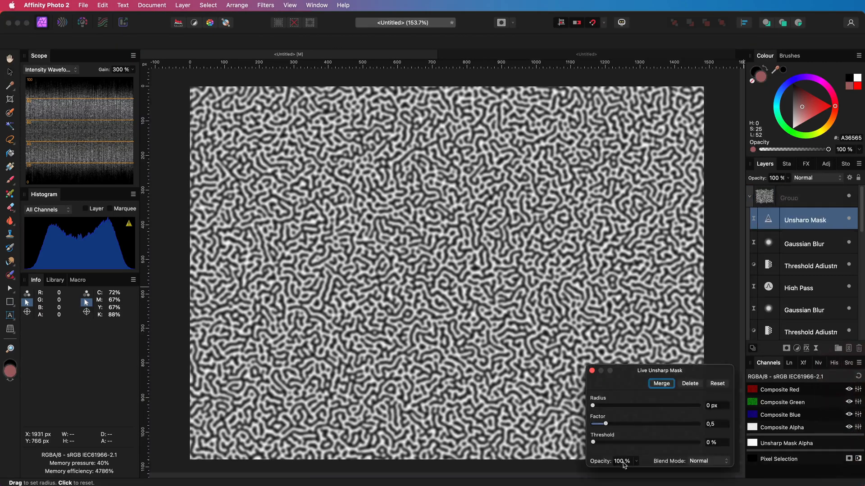
pyautogui.moveTo(593, 406); pyautogui.dragTo(732, 434)
pyautogui.moveTo(605, 424); pyautogui.dragTo(710, 425)
pyautogui.click(593, 370)
# Step: Try a live Twirl filter above the Add Noise layer with angle 481° and radius about 387 px, then delete it
pyautogui.scroll(-1, 807, 278)
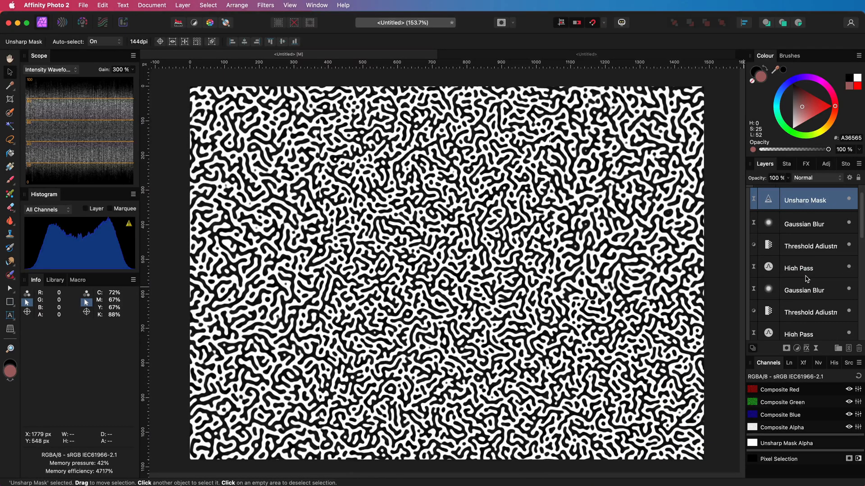
pyautogui.scroll(-3, 806, 279)
pyautogui.click(810, 311)
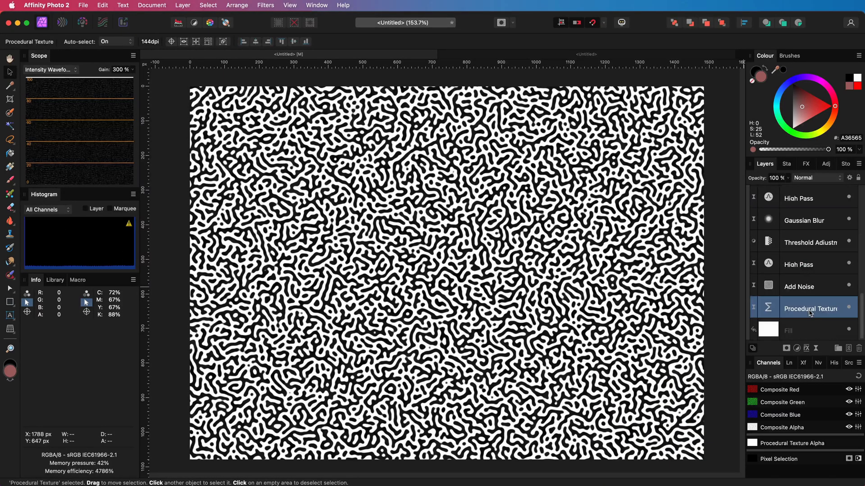
pyautogui.click(798, 289)
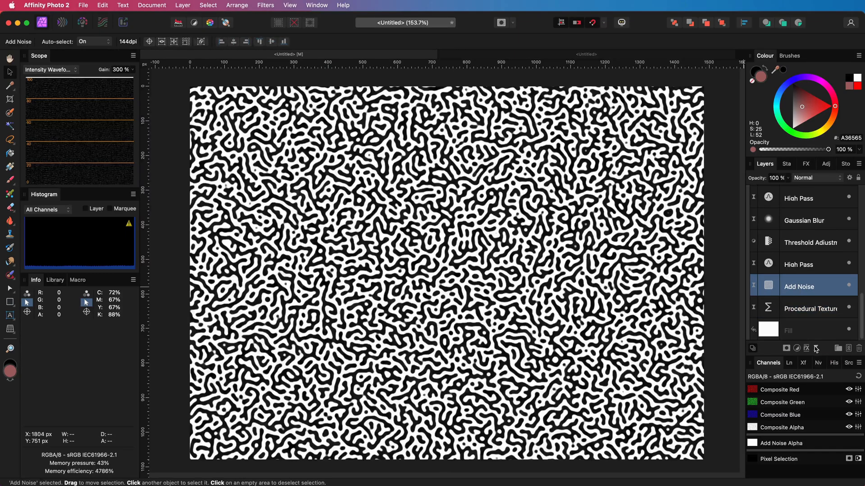
pyautogui.click(806, 348)
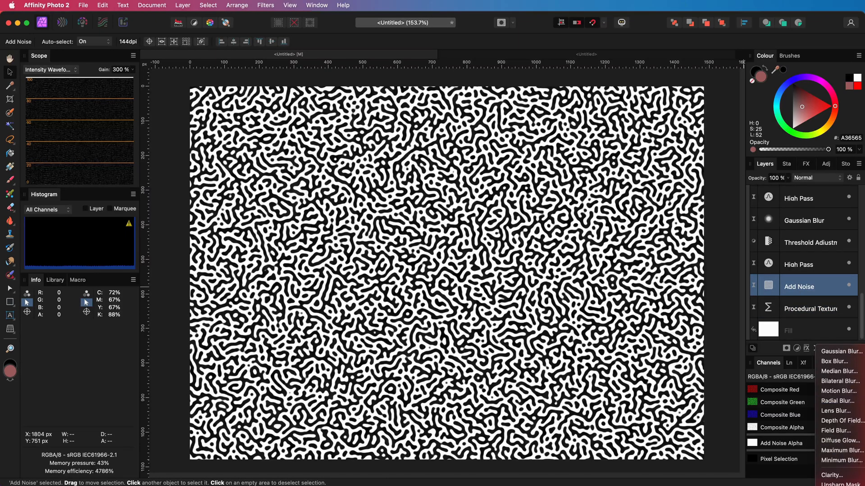
pyautogui.click(840, 450)
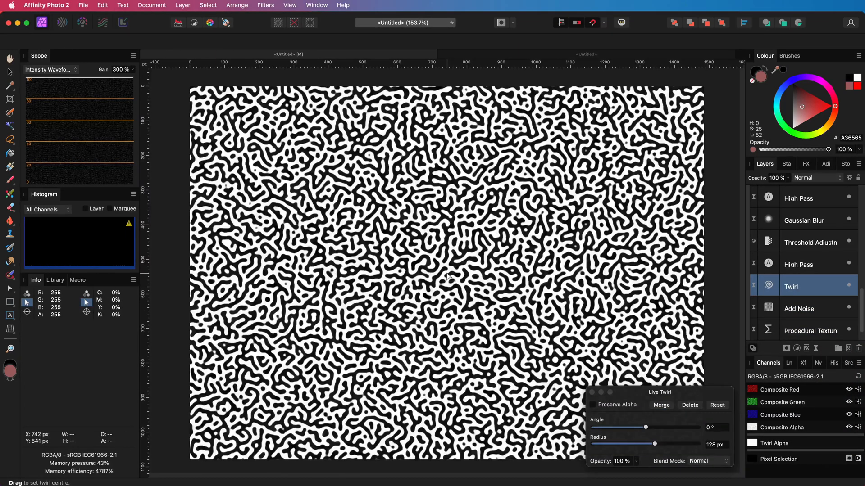
pyautogui.moveTo(645, 427); pyautogui.dragTo(681, 445)
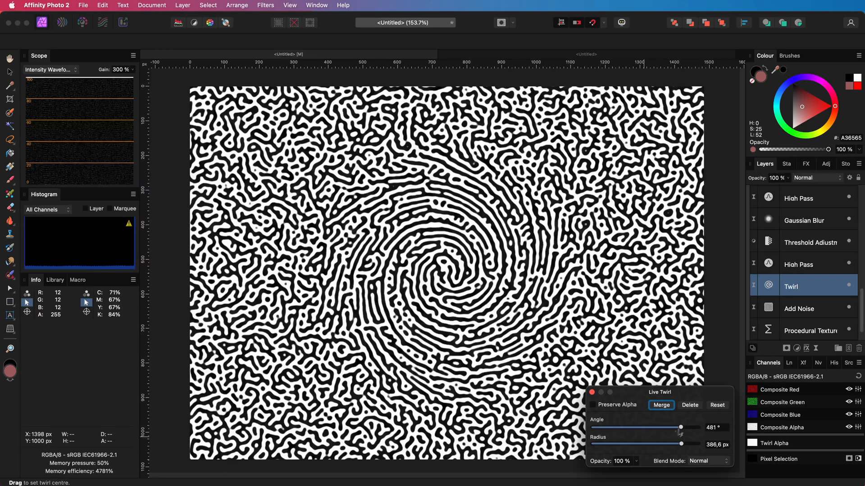
pyautogui.click(690, 405)
# Step: Try a live Ripple filter above the noise with intensity about 300, then delete it
pyautogui.click(816, 348)
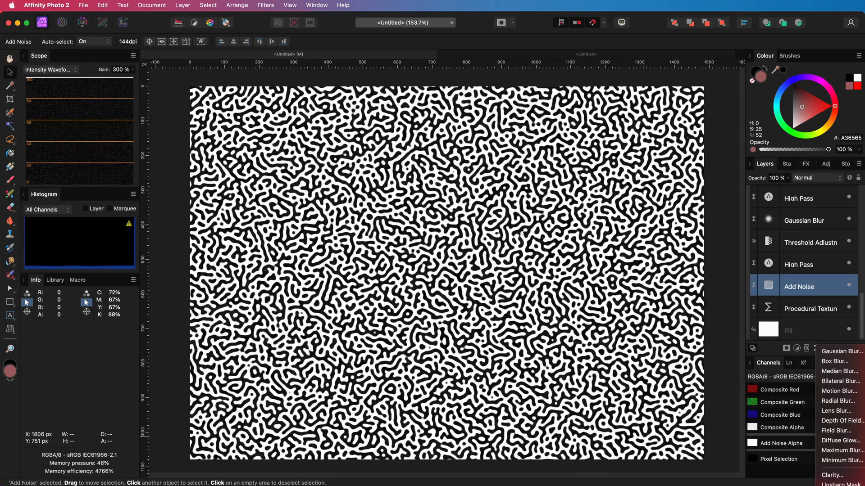
pyautogui.click(832, 485)
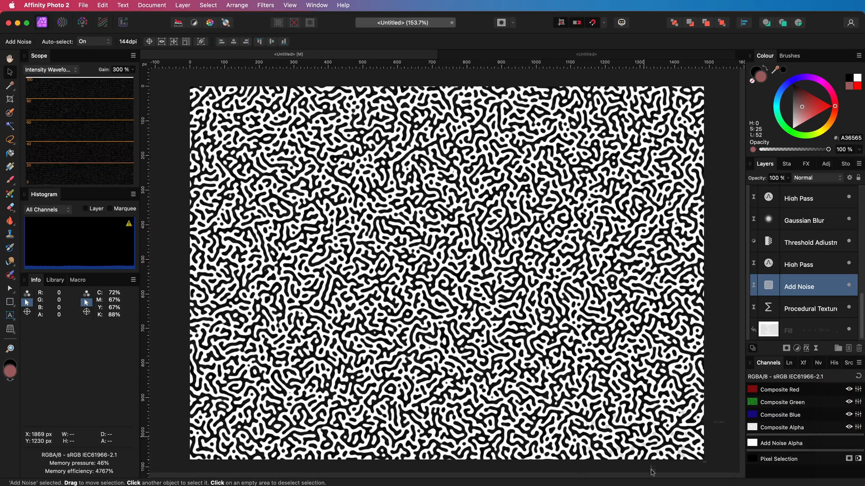
pyautogui.moveTo(607, 445); pyautogui.dragTo(656, 444)
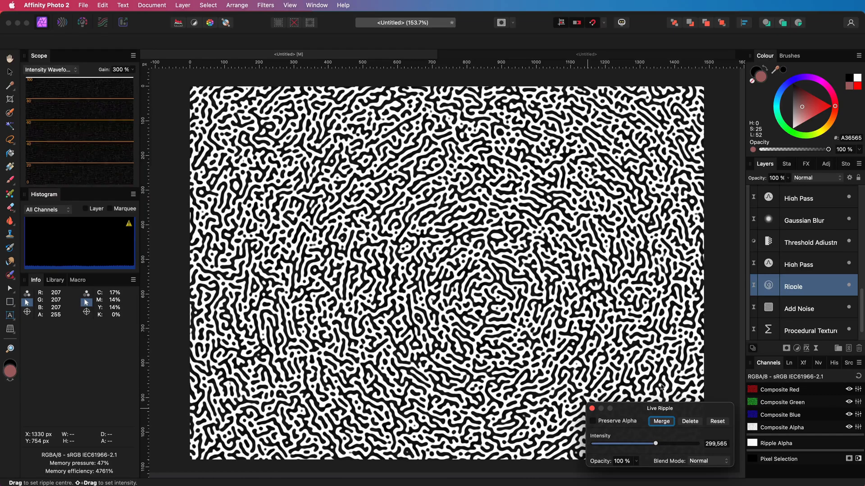
pyautogui.click(690, 422)
# Step: Try a live Voronoi filter above the noise in Subtract blend mode with cell size about 126, then delete it
pyautogui.click(816, 348)
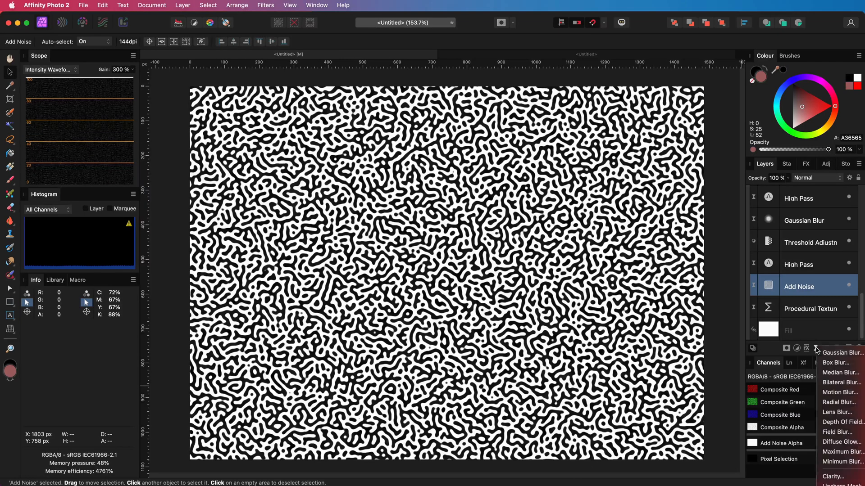
pyautogui.scroll(-3, 840, 383)
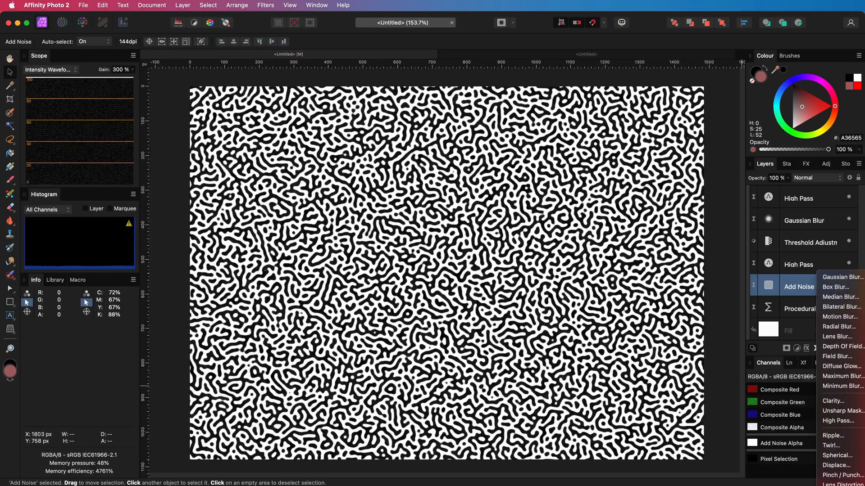
pyautogui.click(840, 473)
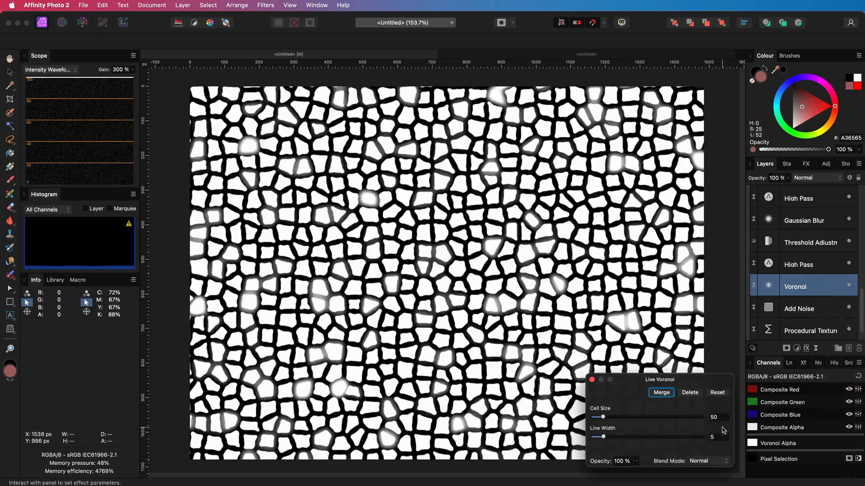
pyautogui.click(708, 461)
pyautogui.click(709, 462)
pyautogui.moveTo(598, 417); pyautogui.dragTo(604, 437)
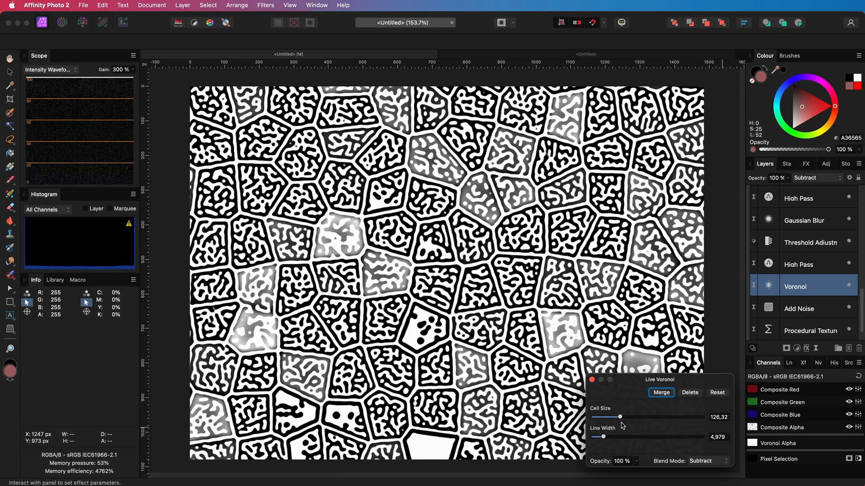
pyautogui.click(691, 394)
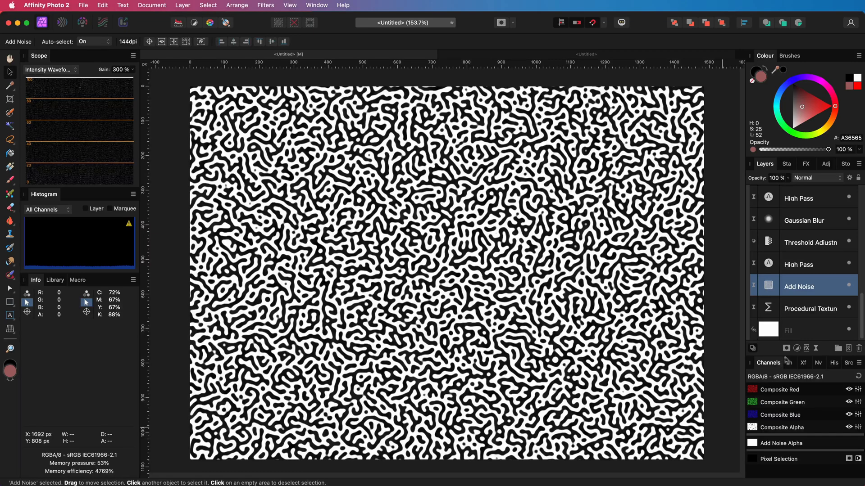
# Step: Add a live Motion Blur filter above the Add Noise layer with radius 7.8 px and rotation 45°
pyautogui.click(816, 351)
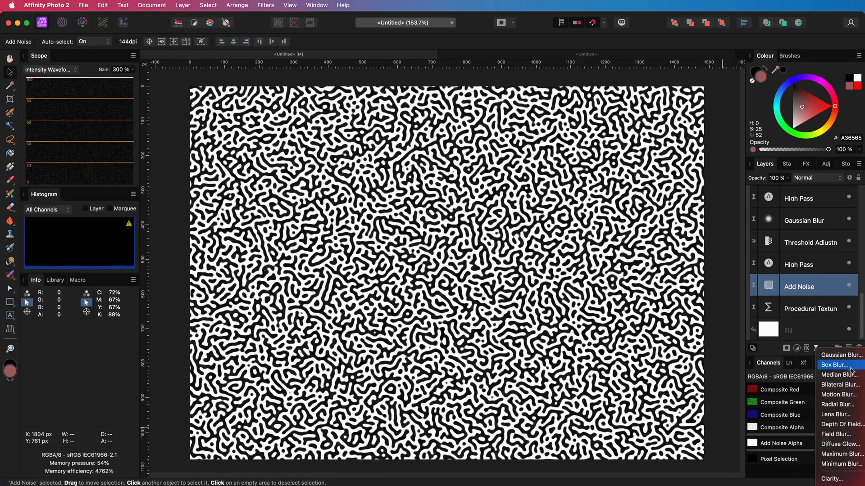
pyautogui.click(850, 395)
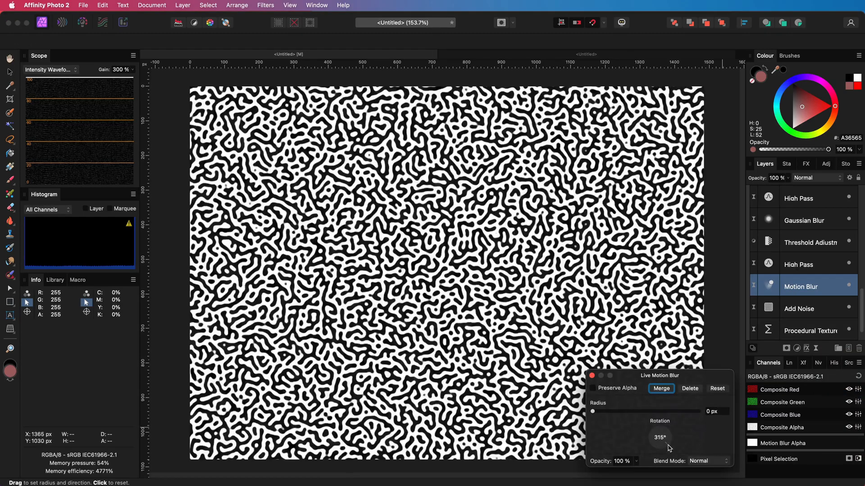
pyautogui.moveTo(593, 411); pyautogui.dragTo(616, 412)
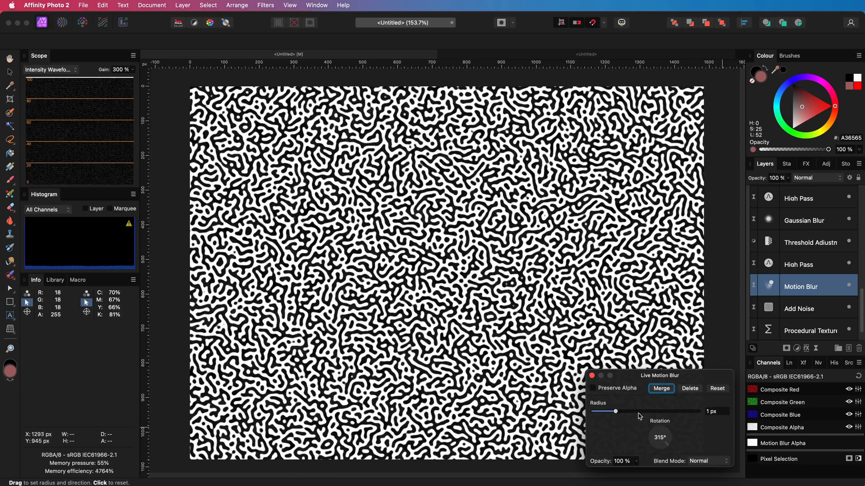
pyautogui.click(639, 417)
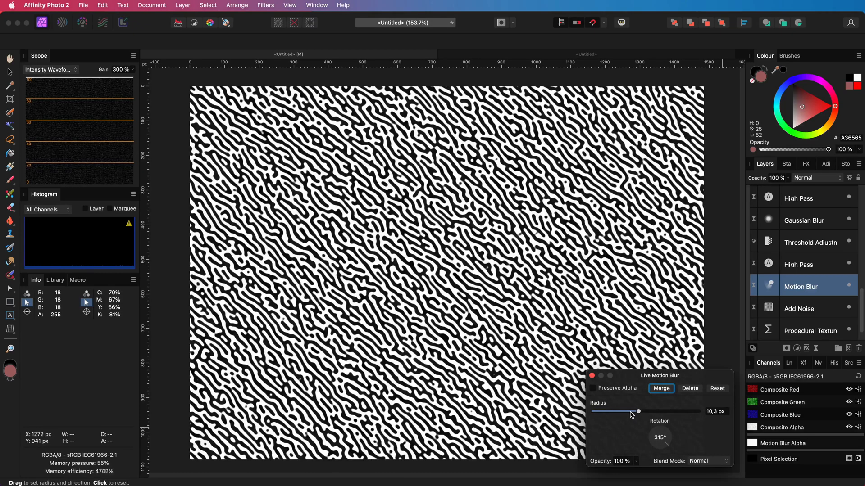
pyautogui.click(629, 415)
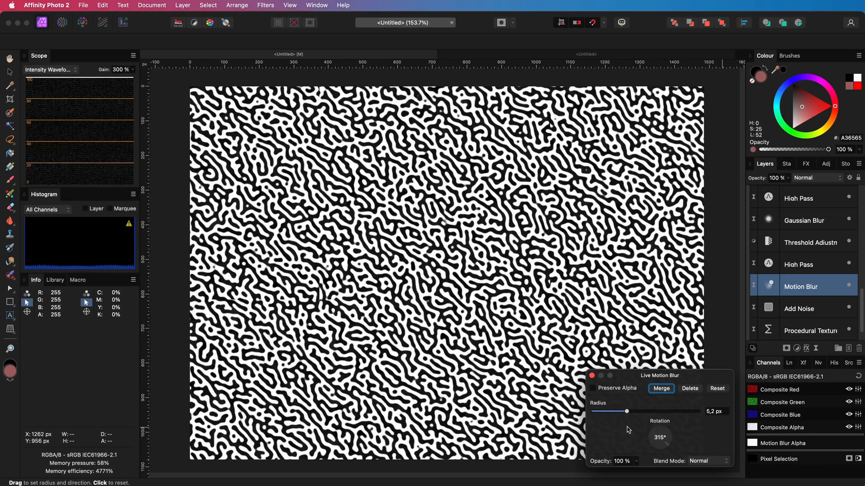
pyautogui.moveTo(666, 445); pyautogui.dragTo(666, 431)
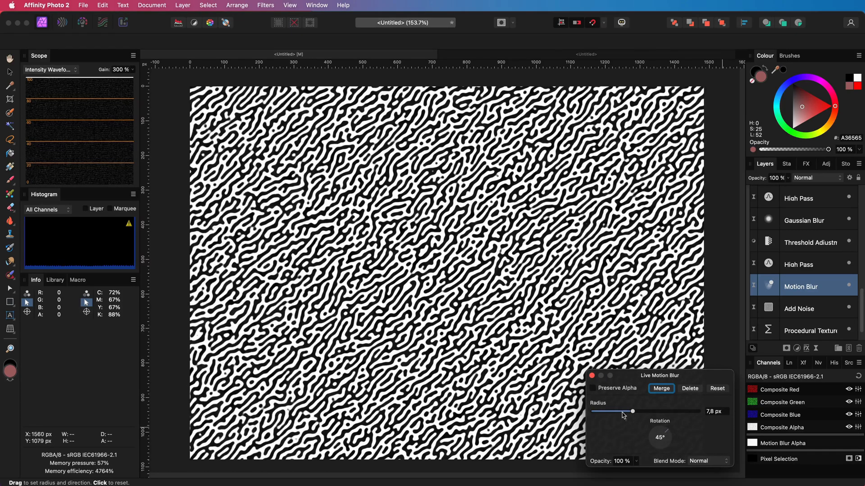
pyautogui.click(592, 376)
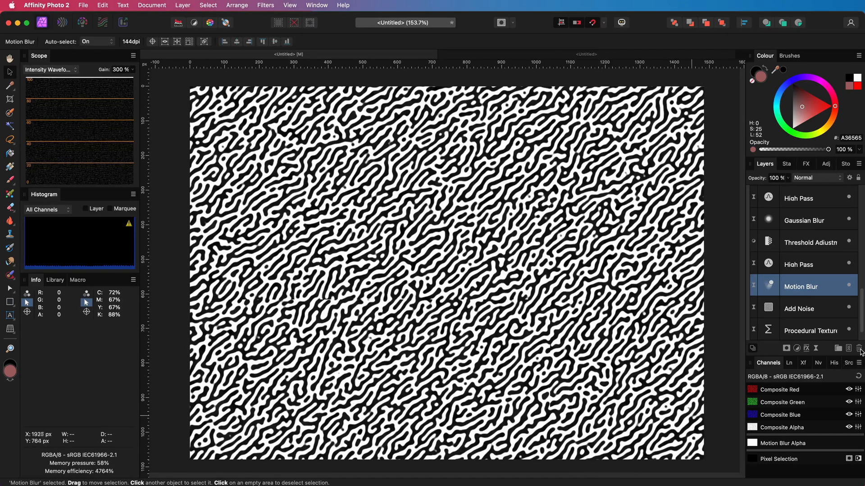